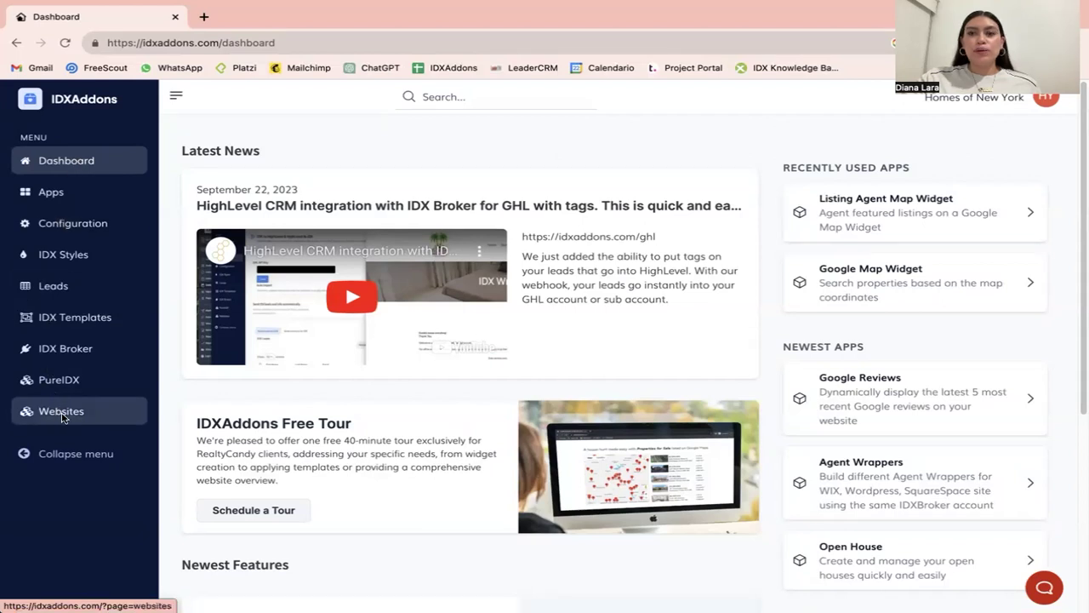
Step: Open the Single Property Websites tool and start creating a new website
click(62, 416)
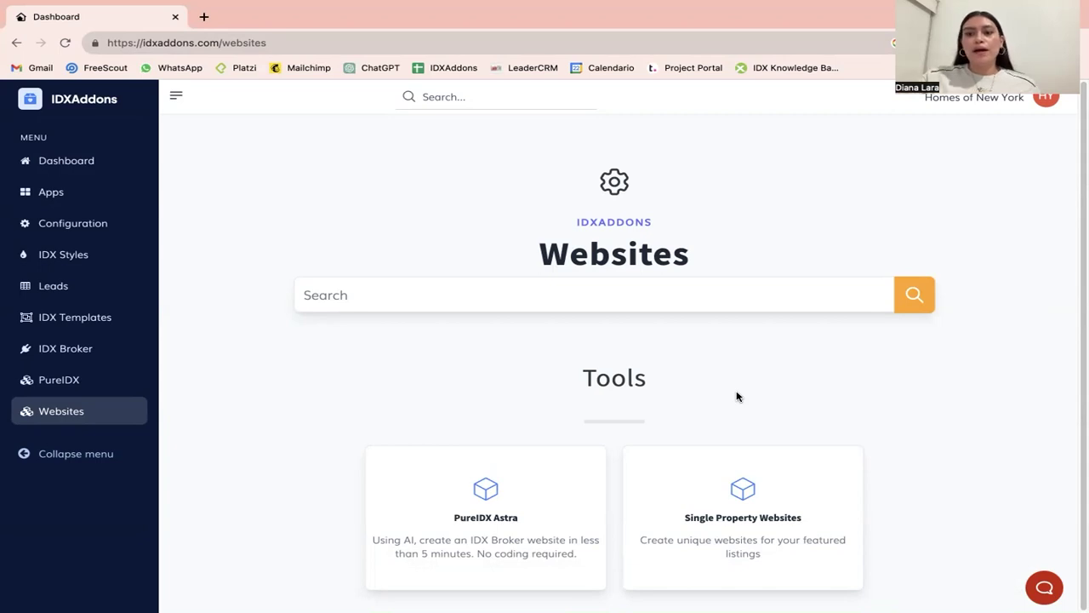
click(738, 520)
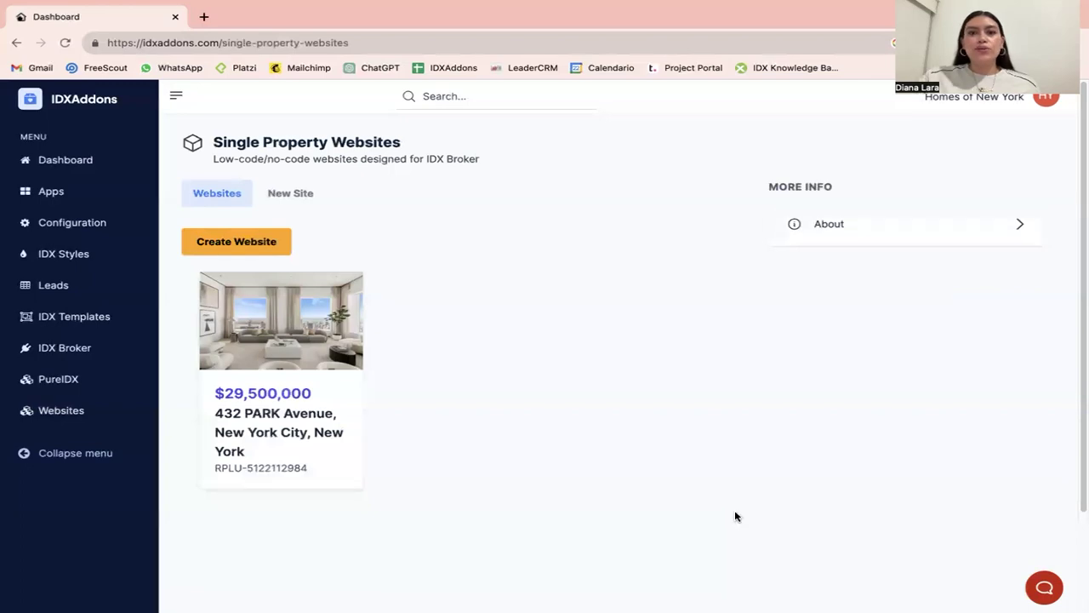
click(229, 244)
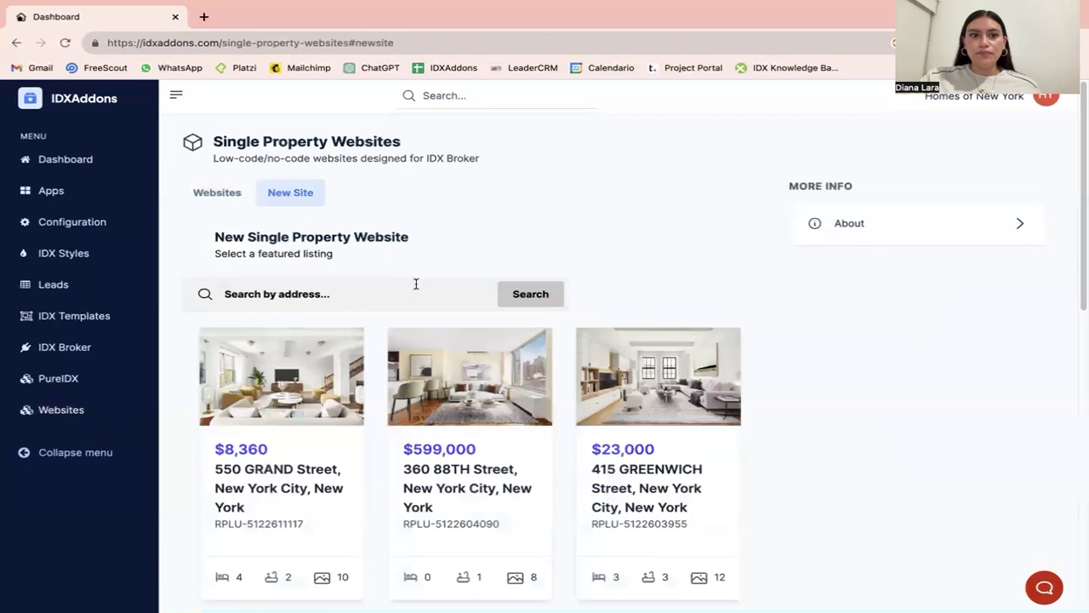
Step: Choose the $3,495,000 featured listing on 18TH Street as the property for the new website
scroll(417, 284, down, 2)
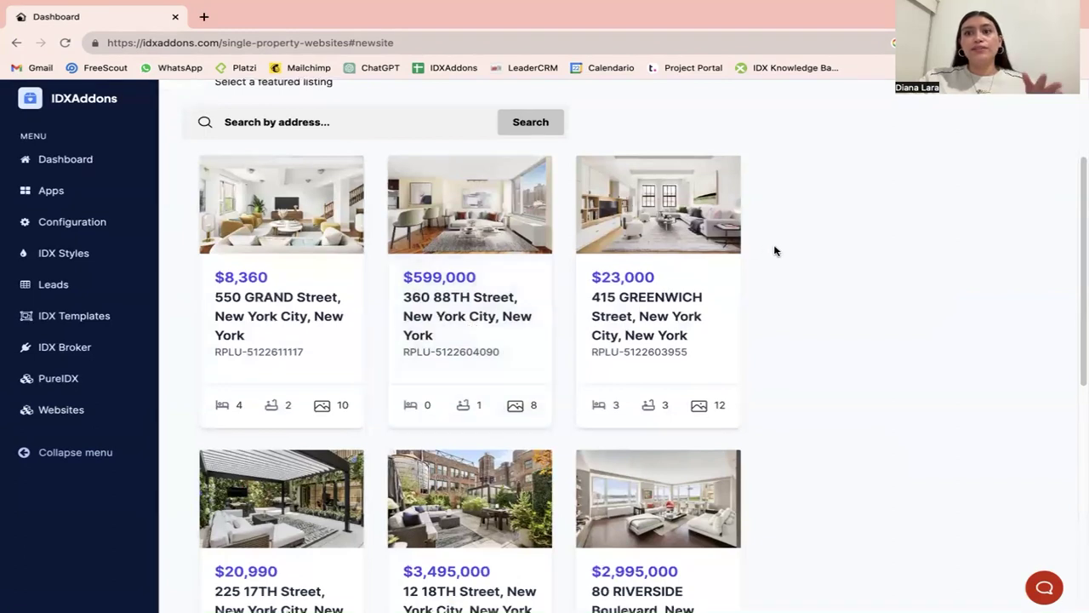
scroll(775, 254, up, 2)
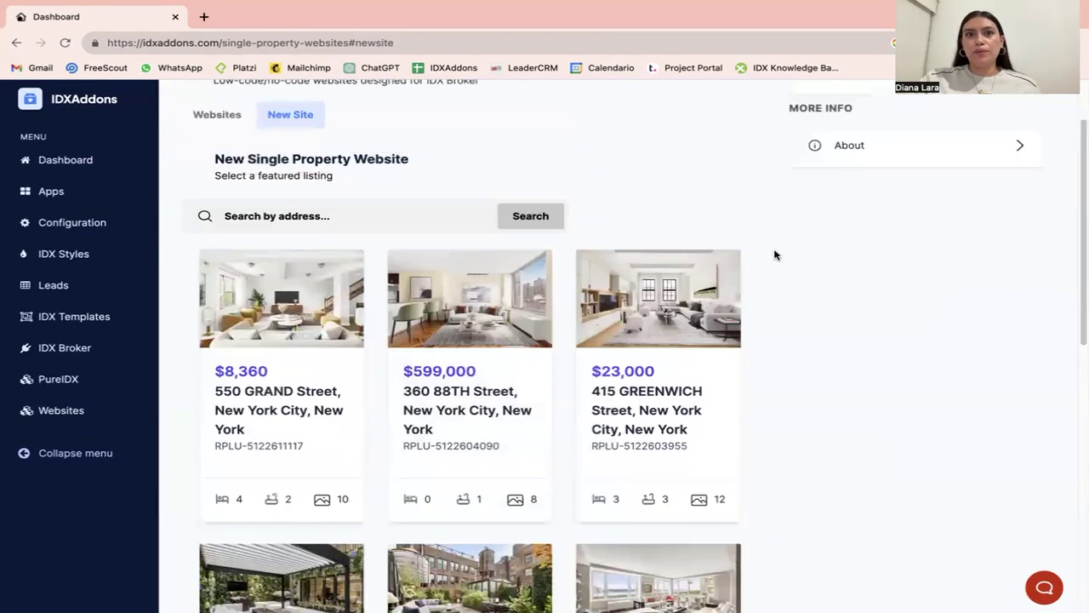
scroll(457, 384, down, 5)
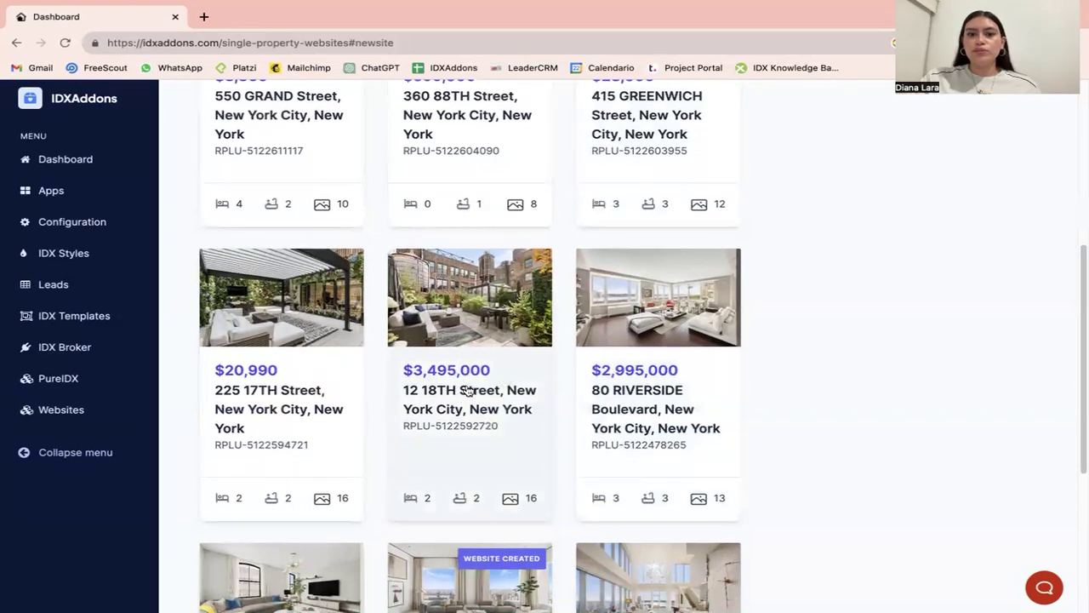
click(453, 389)
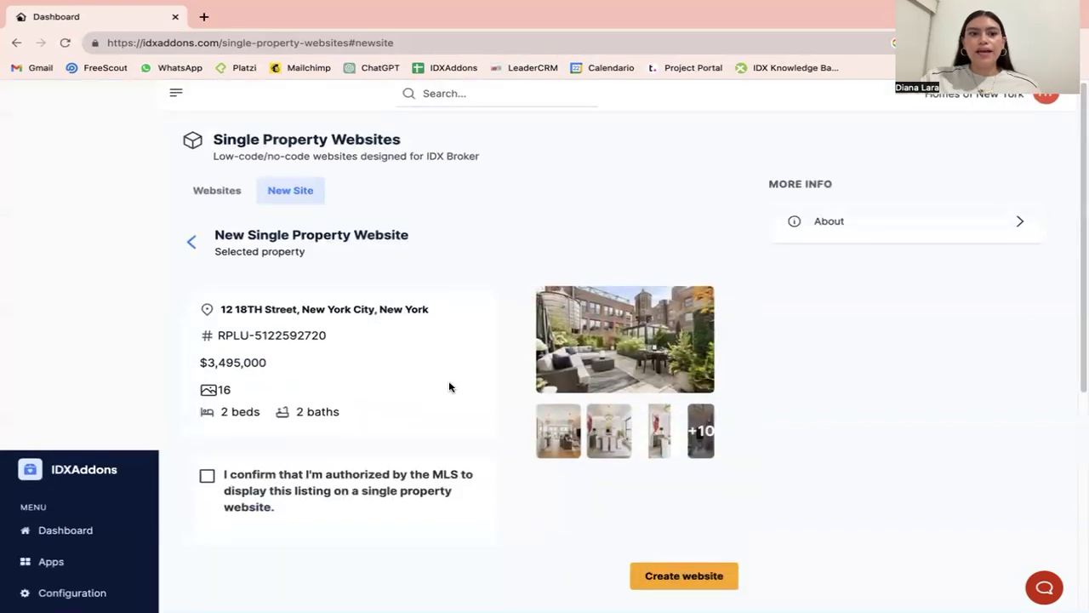
Step: Confirm the MLS authorization to display the listing and create its single property website
scroll(450, 386, down, 1)
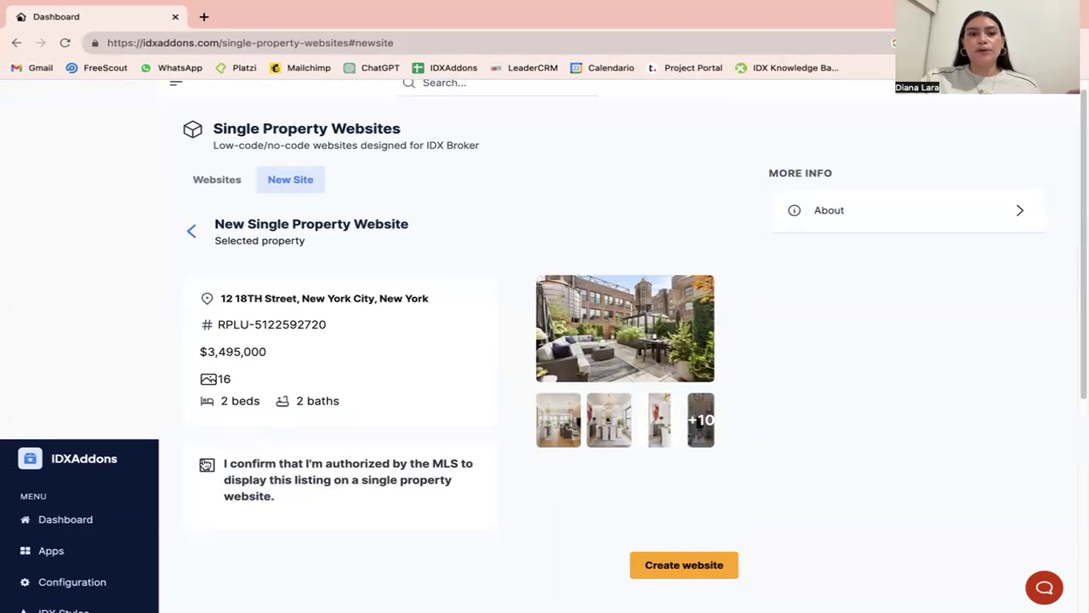
click(207, 466)
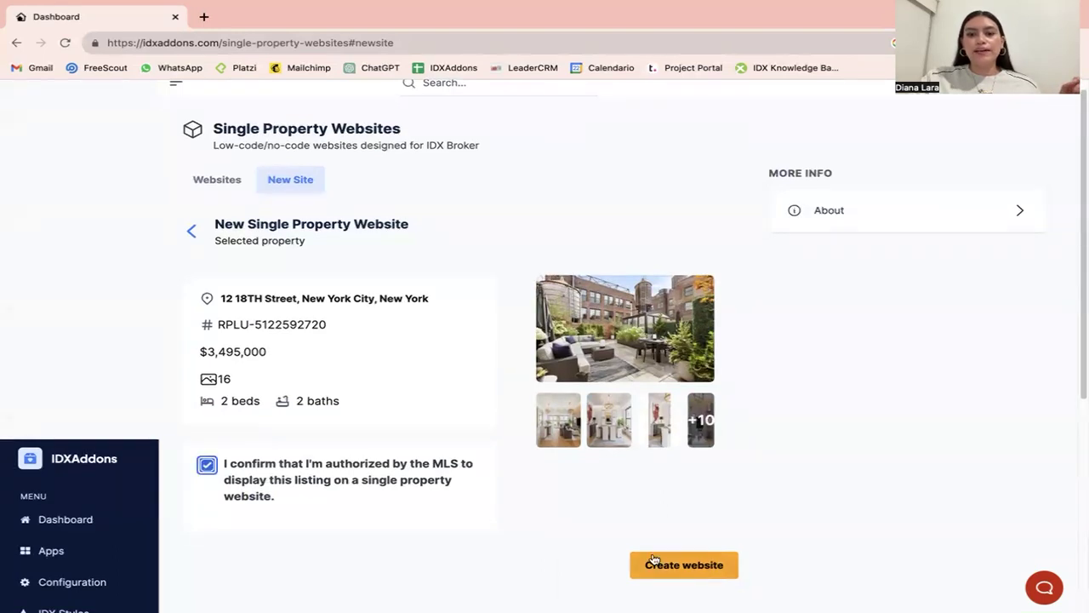
click(693, 572)
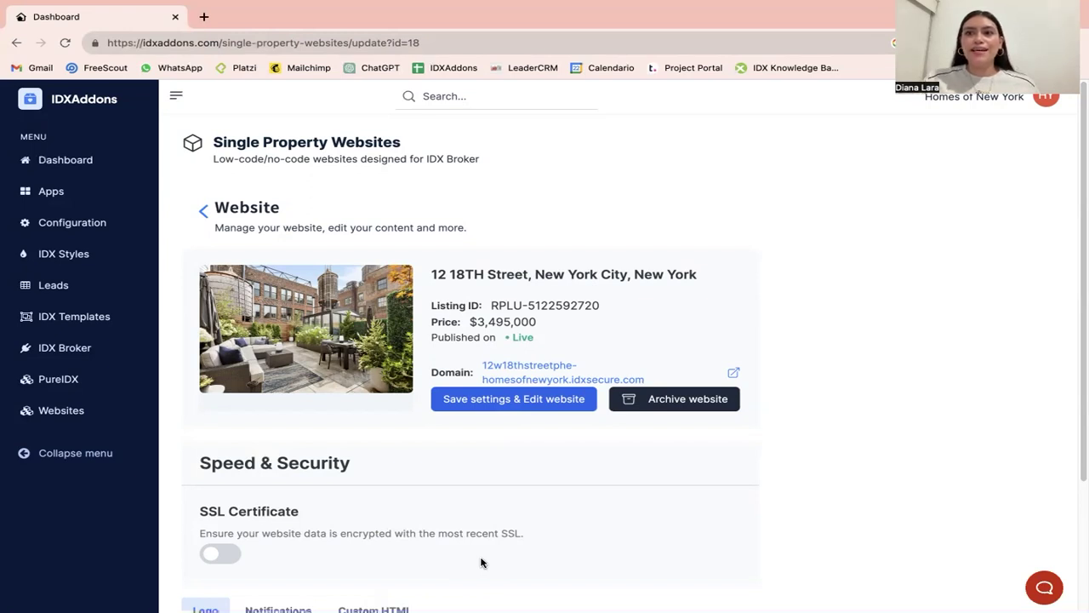
Step: Examine the new website's SSL certificate and optional logo settings, including the image upload sources
scroll(275, 445, down, 1)
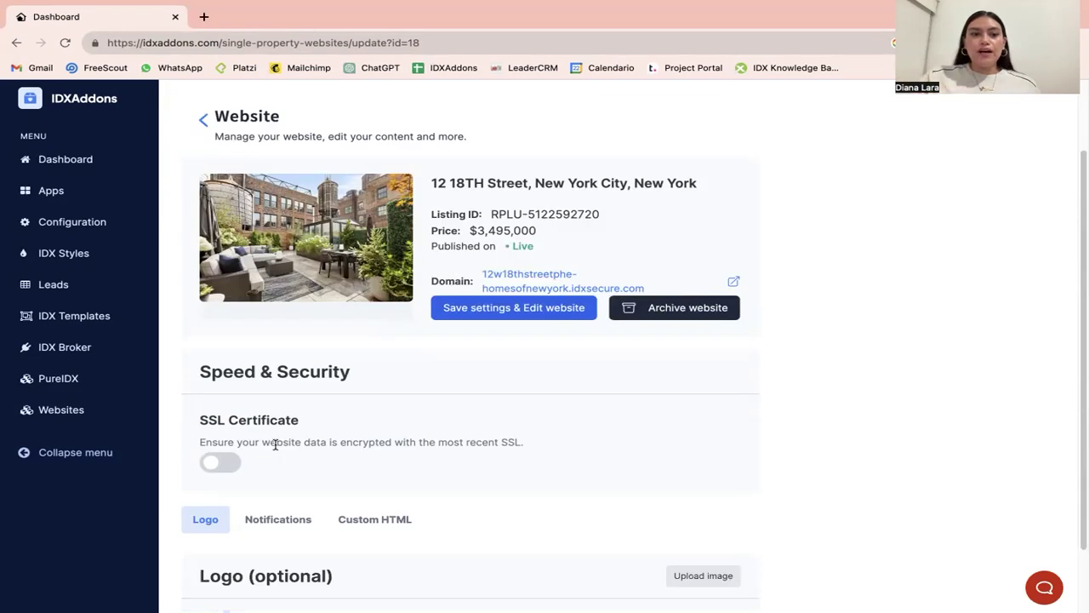
scroll(207, 428, down, 1)
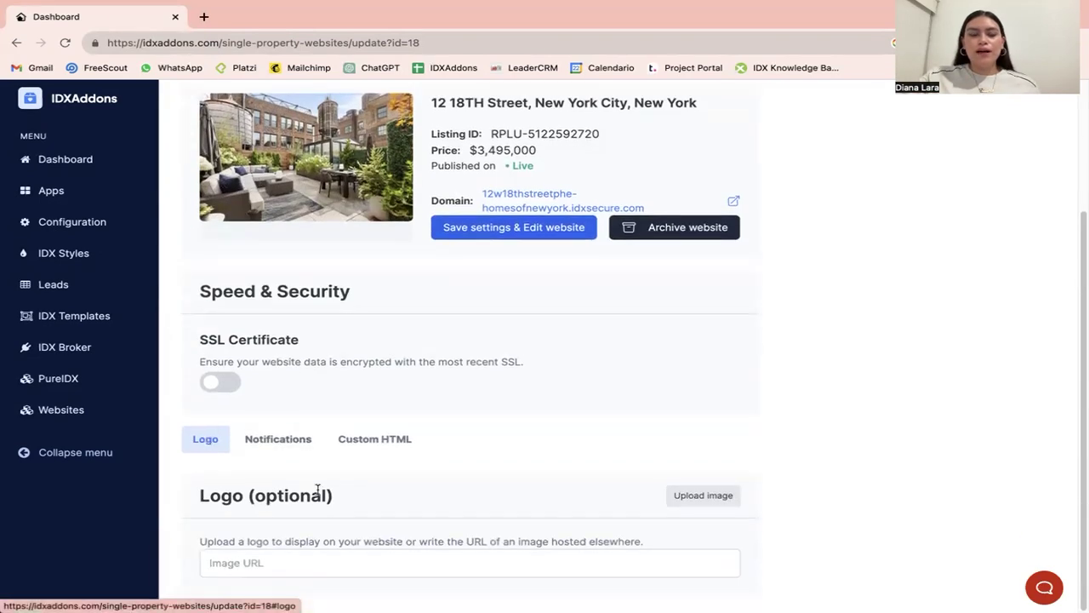
click(263, 565)
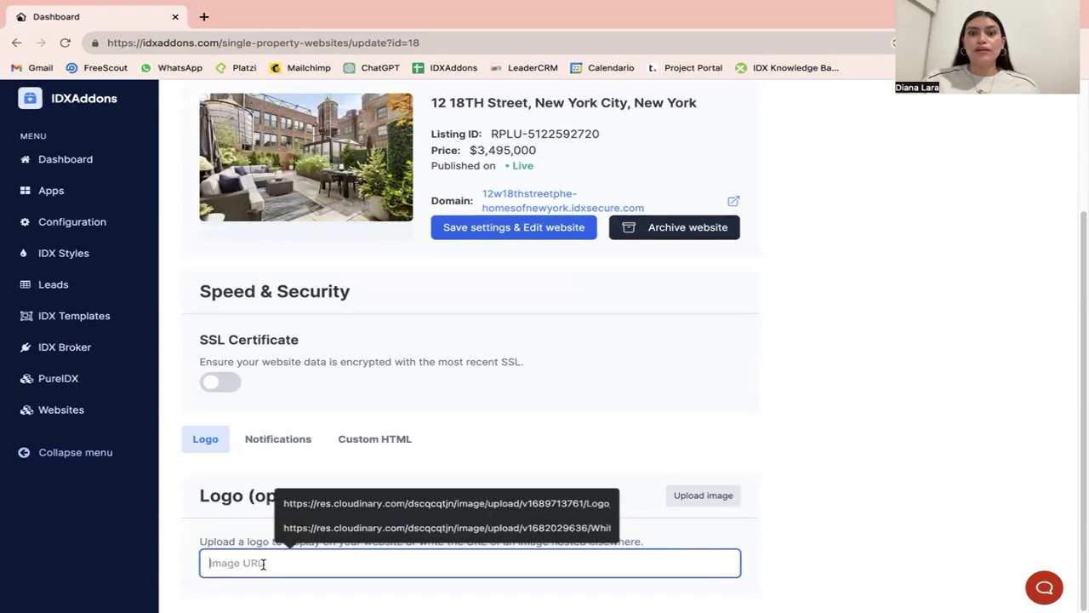
click(691, 497)
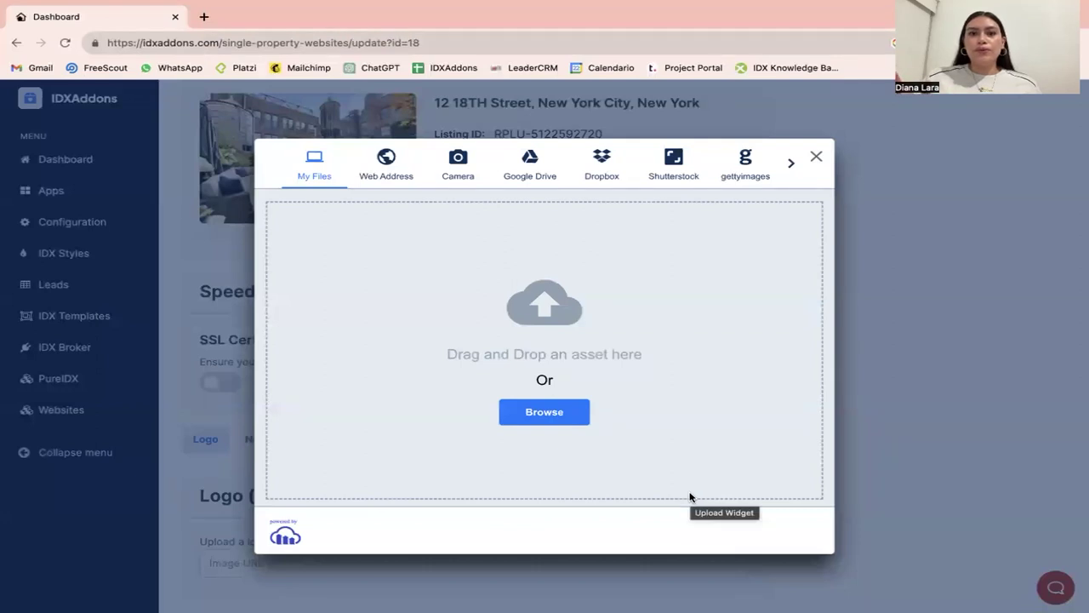
key(Escape)
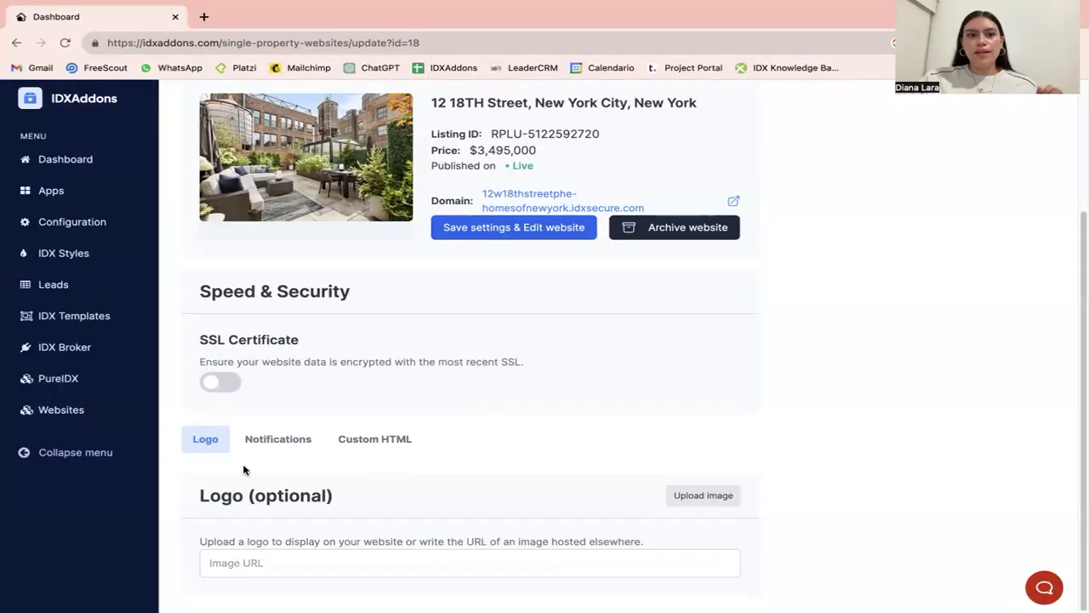
Step: Review the website's Notifications settings and its Custom HTML fields for head and footer code
click(286, 445)
scroll(335, 452, down, 2)
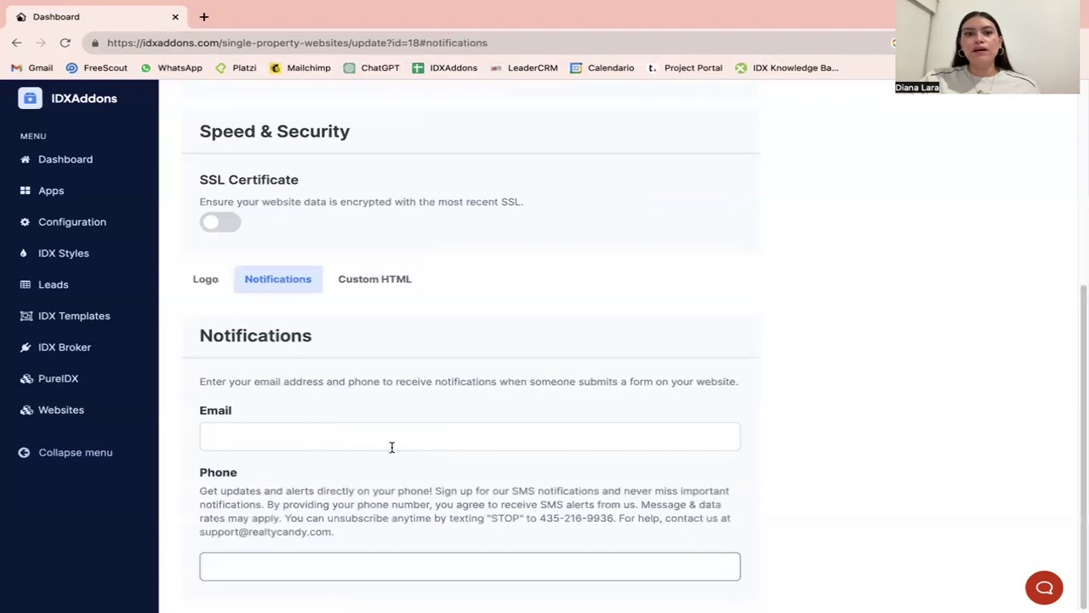
click(375, 281)
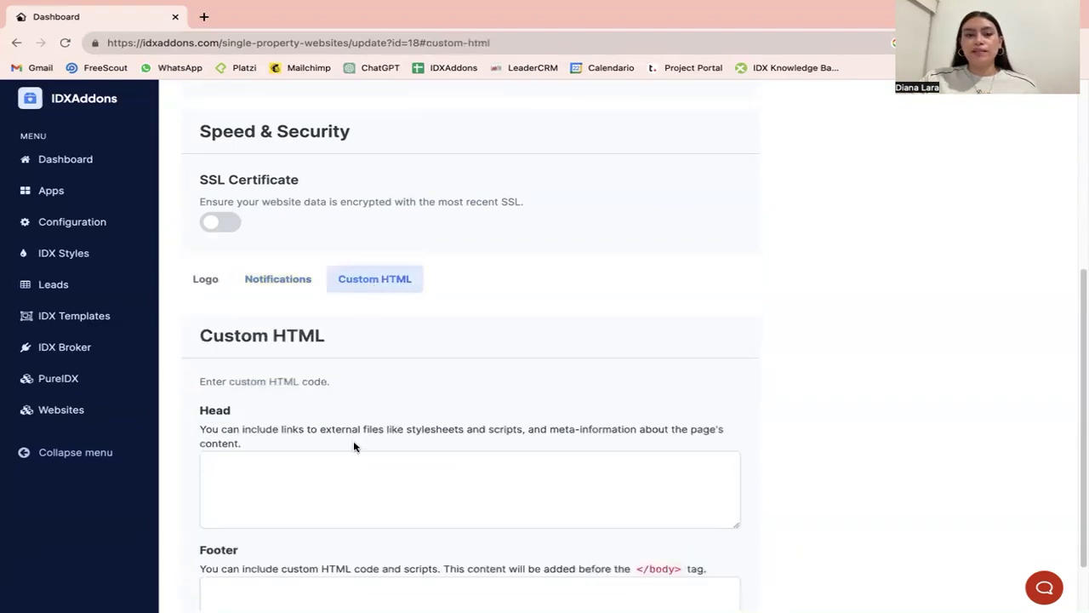
scroll(355, 447, down, 1)
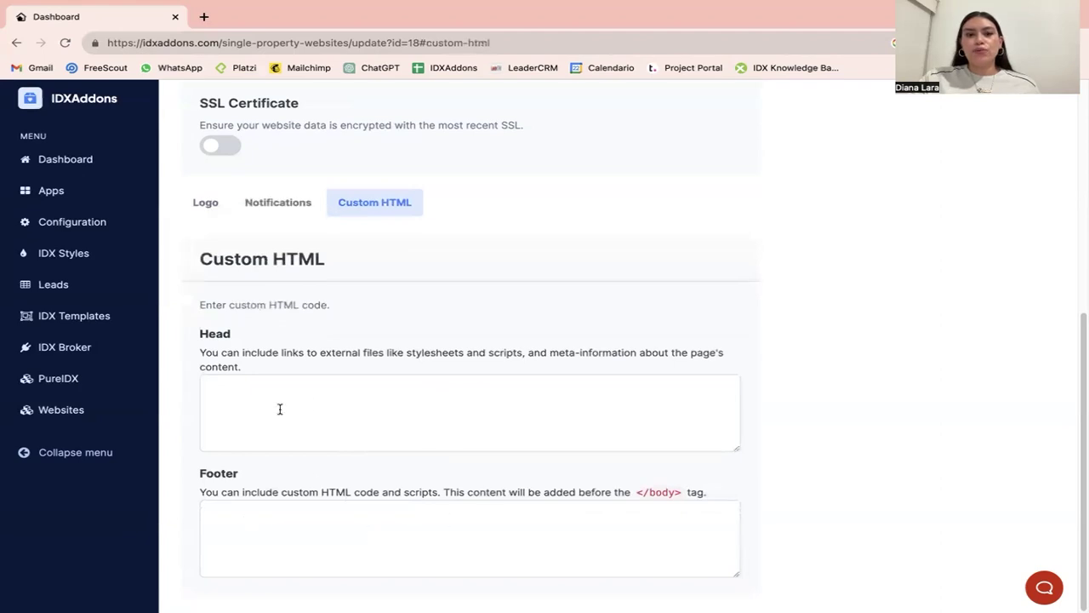
scroll(349, 443, up, 1)
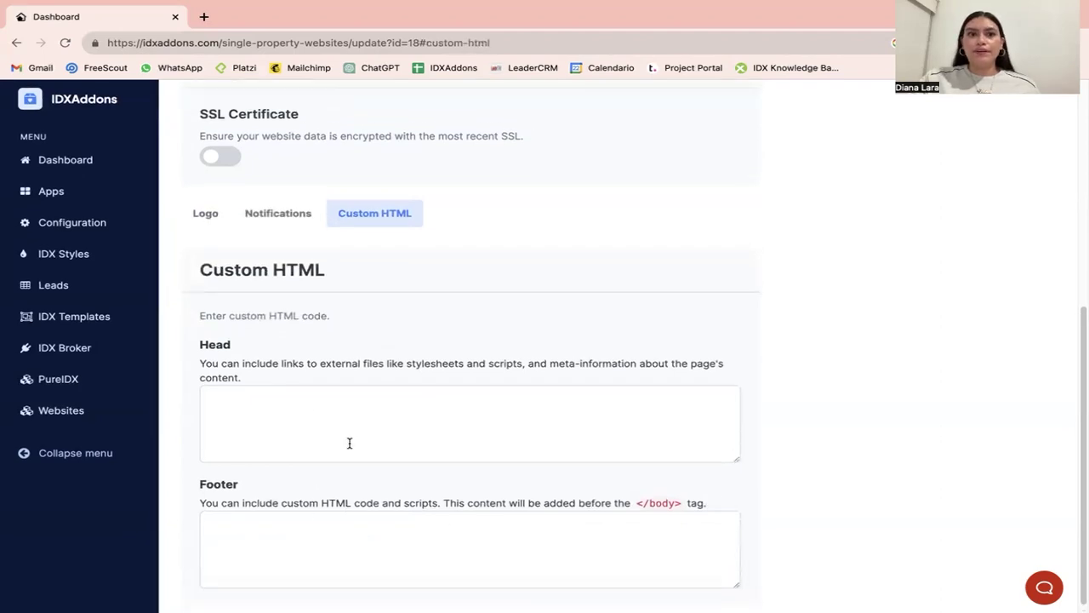
scroll(349, 443, up, 5)
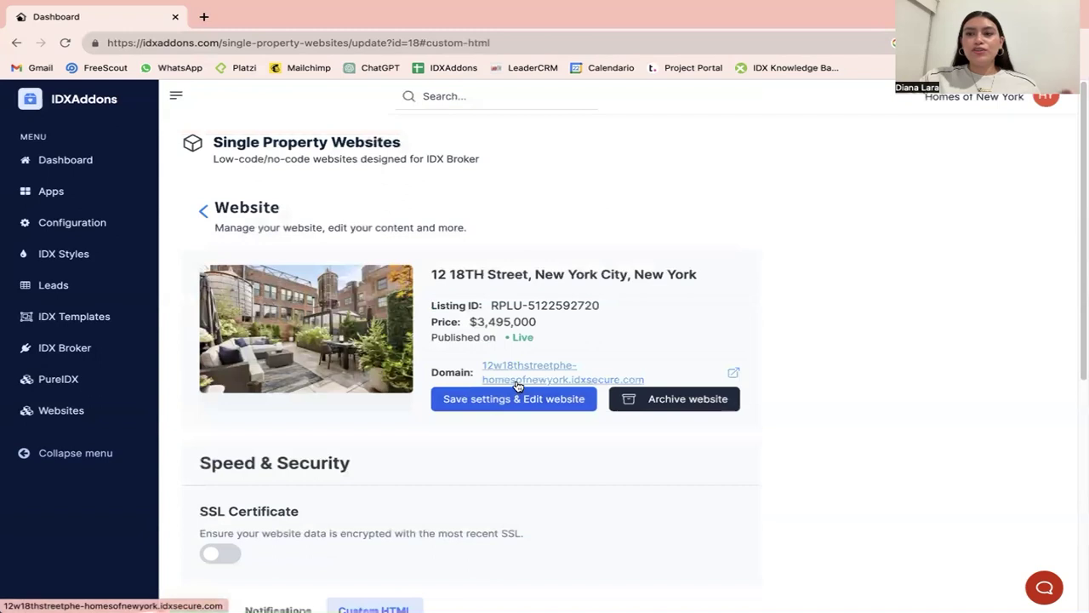
Step: Open the website's domain link and look over its banner and the start of the property description
click(517, 379)
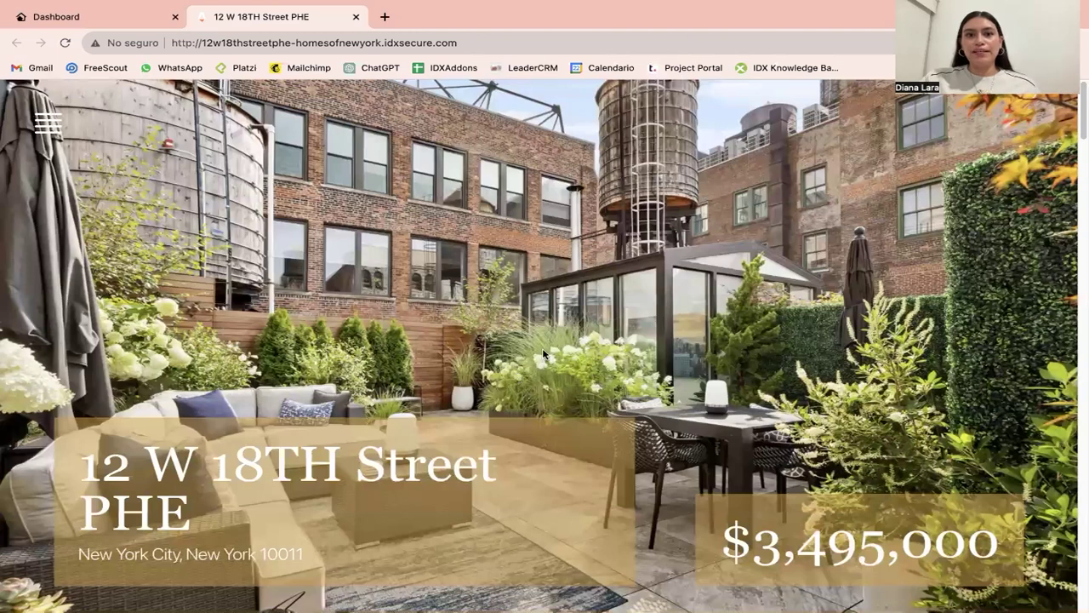
scroll(543, 353, down, 3)
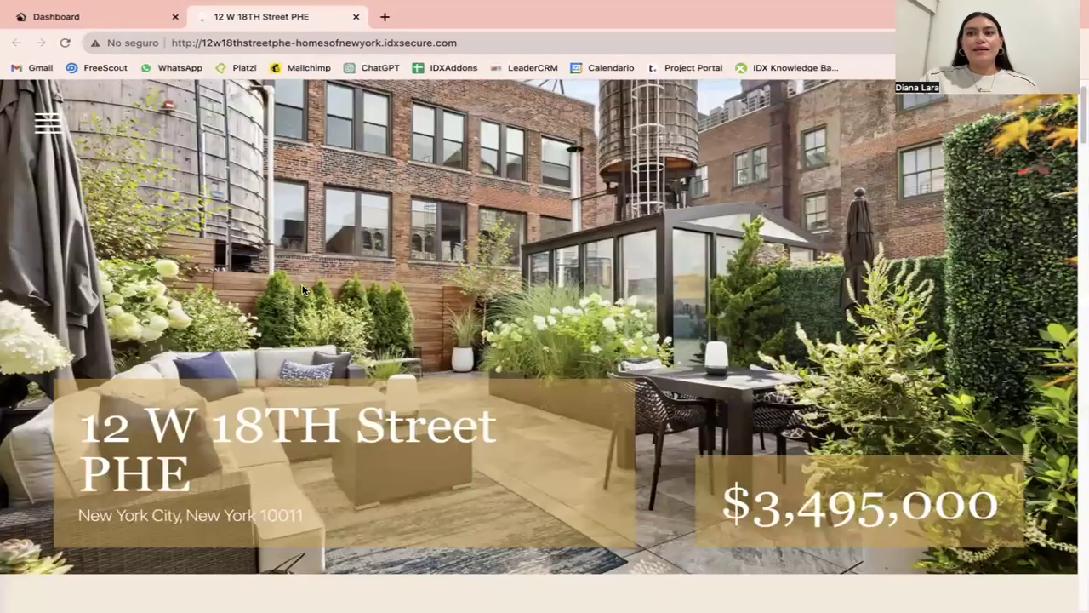
scroll(357, 371, down, 3)
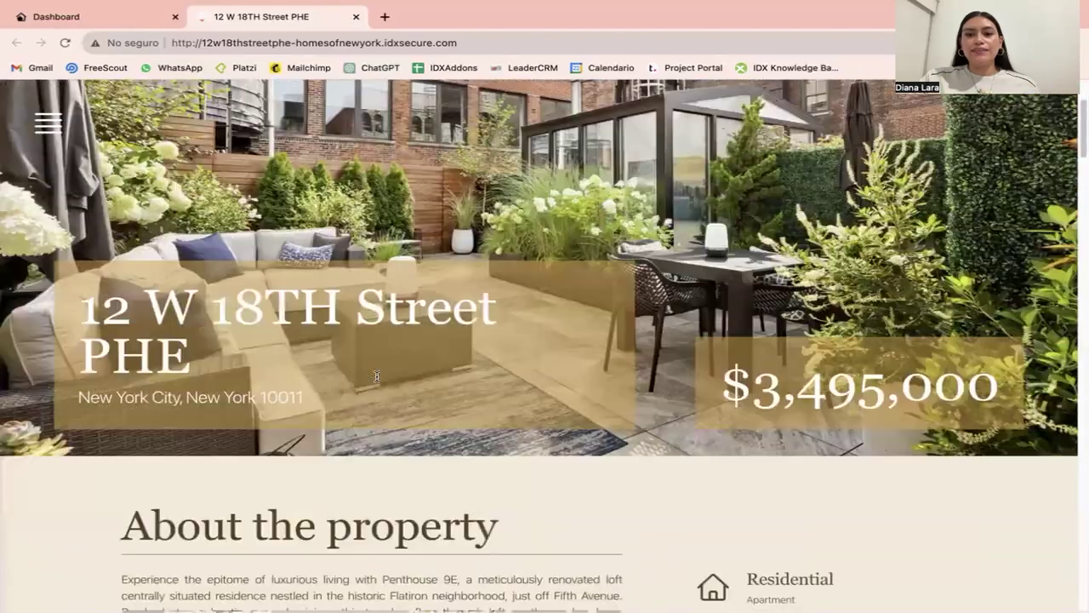
scroll(379, 381, down, 2)
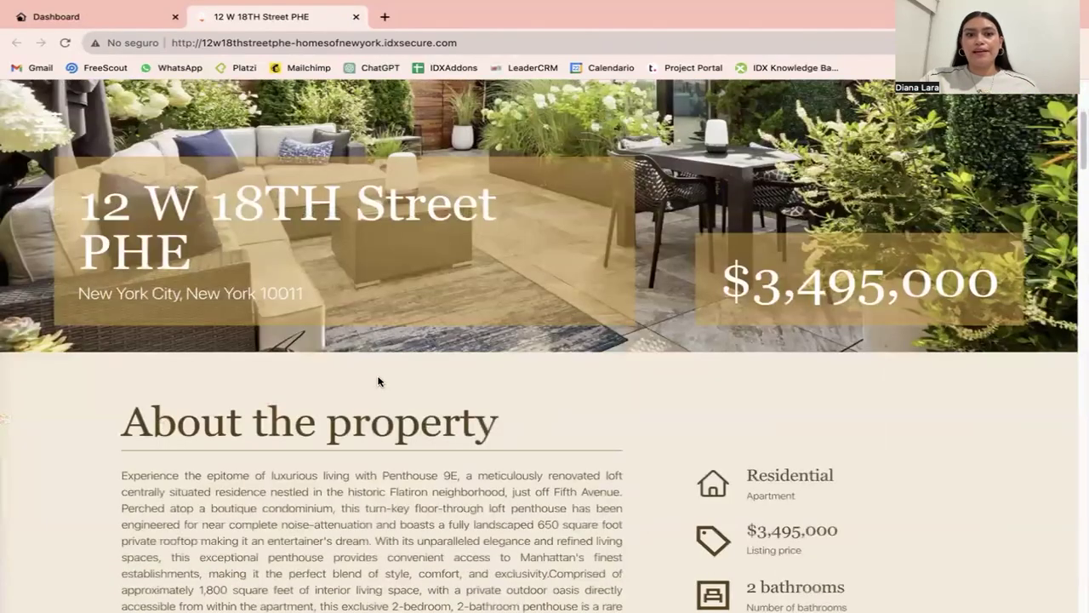
Step: Return to the website's management page and enable the SSL certificate
click(91, 16)
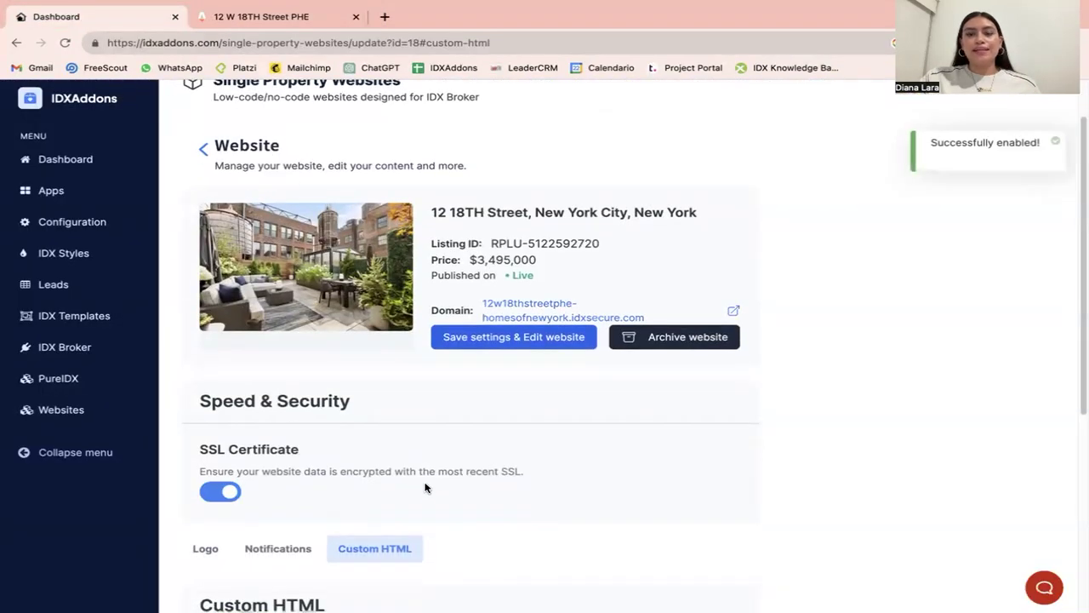
scroll(425, 488, down, 2)
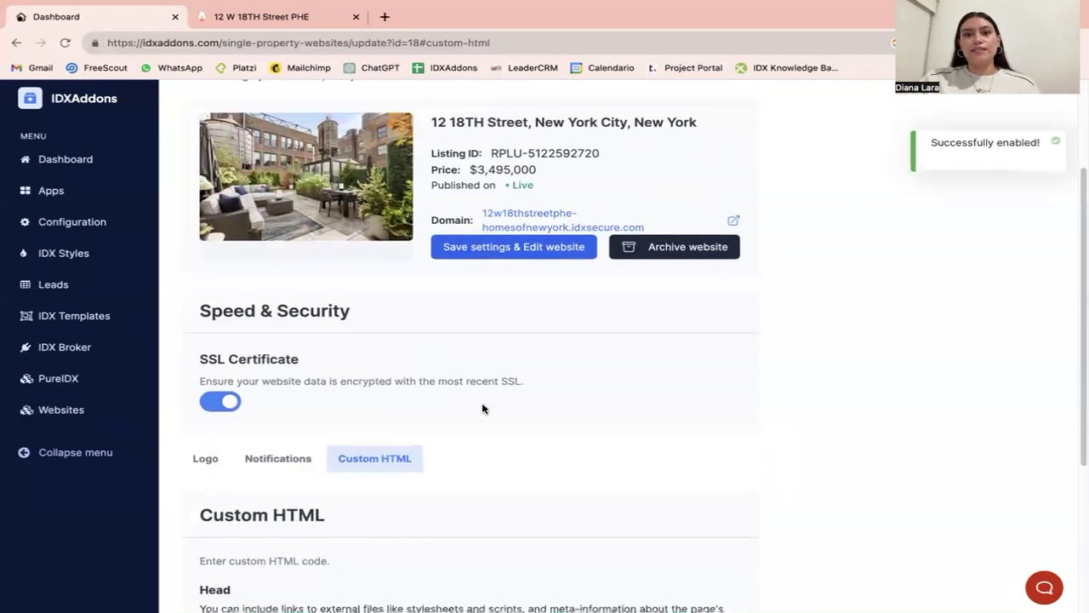
Step: Switch back to the live property website and inspect its navigation entries and banner
click(262, 16)
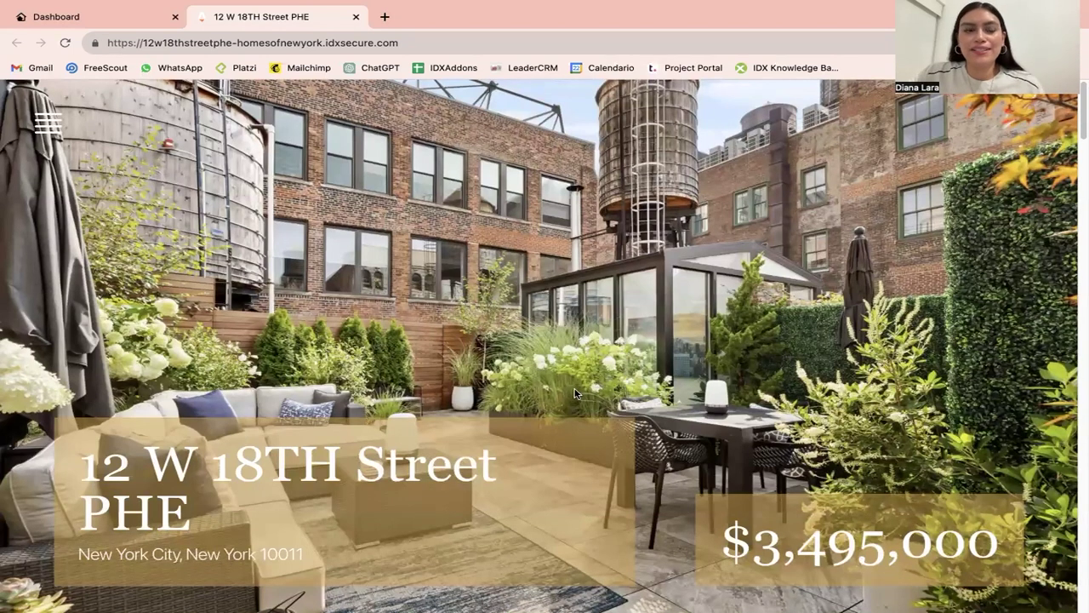
click(60, 132)
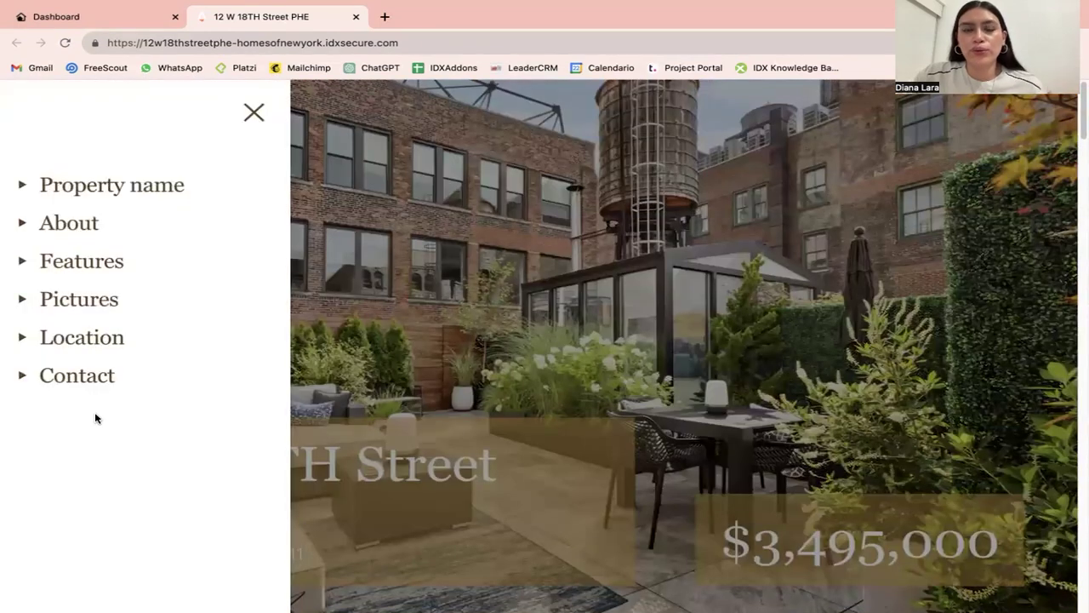
click(436, 303)
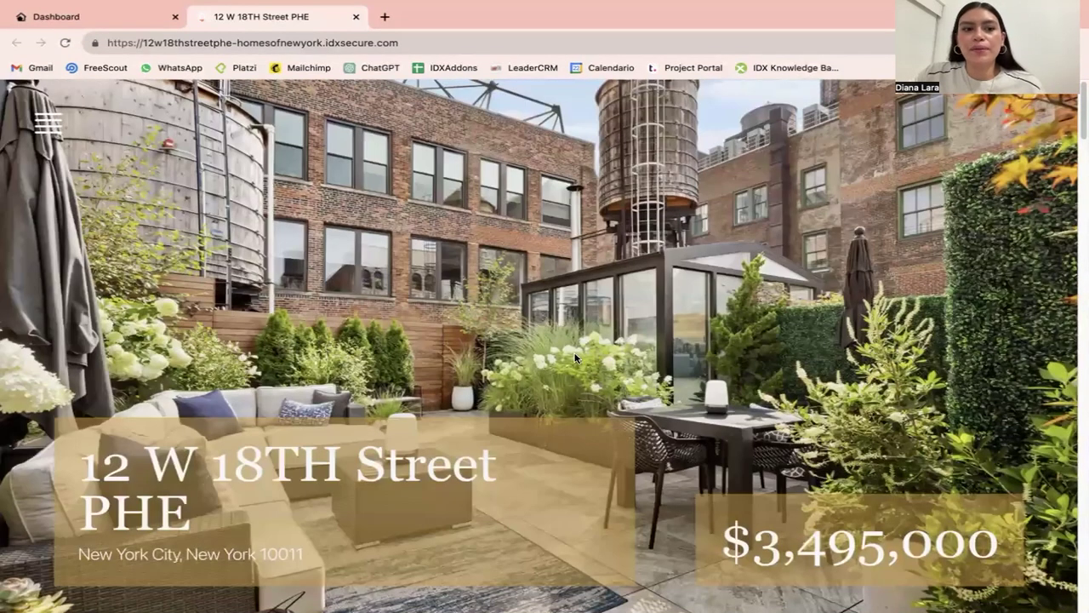
scroll(770, 344, down, 2)
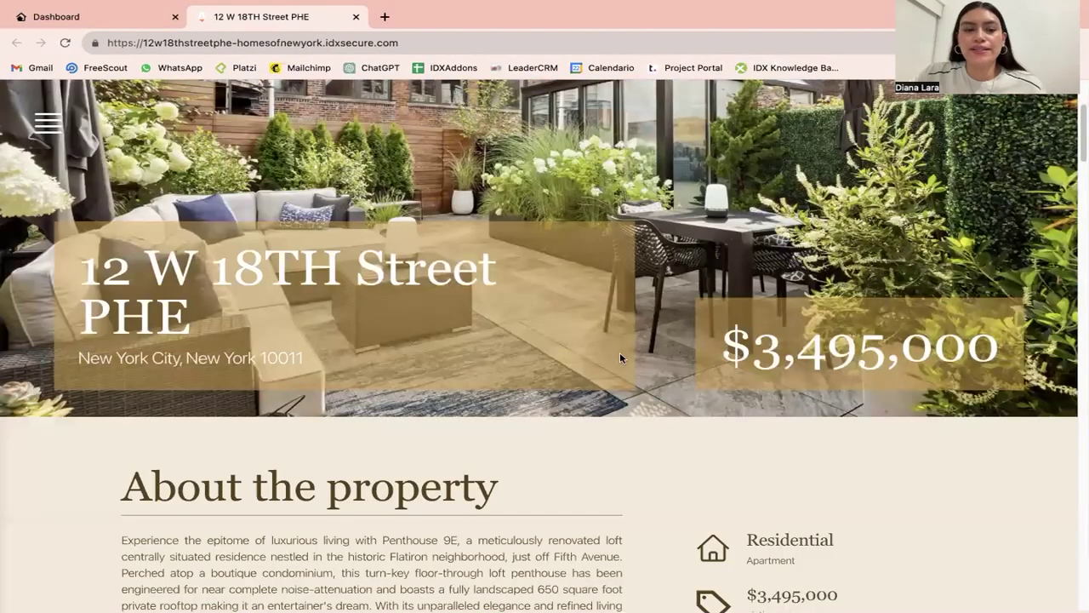
Step: Go to the site's About section and read through the property description to the tour and contact options
click(48, 126)
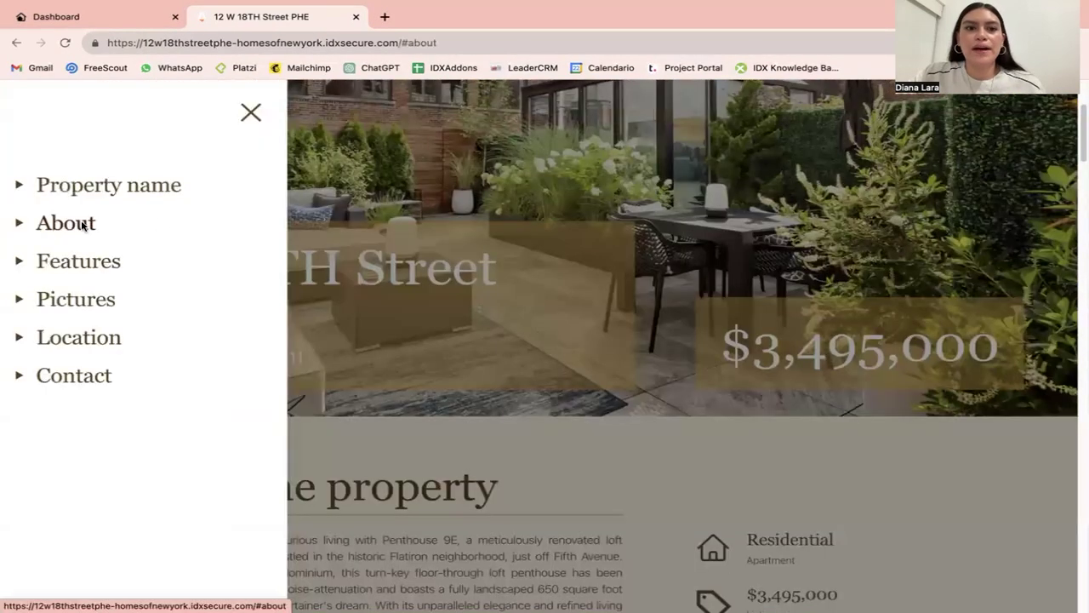
click(81, 225)
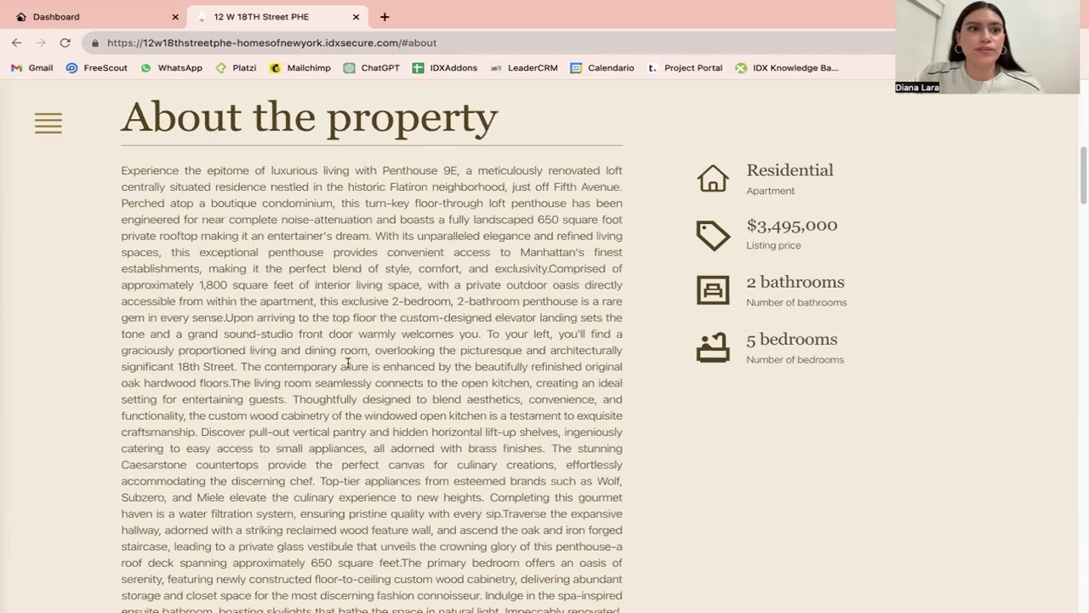
scroll(354, 365, down, 3)
scroll(363, 370, up, 2)
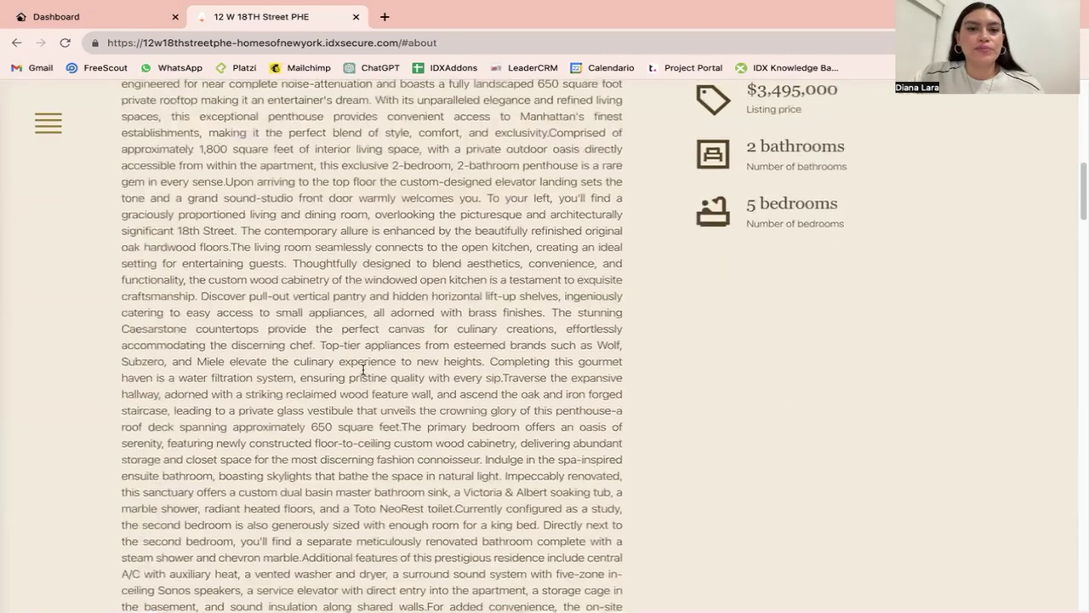
scroll(364, 369, down, 5)
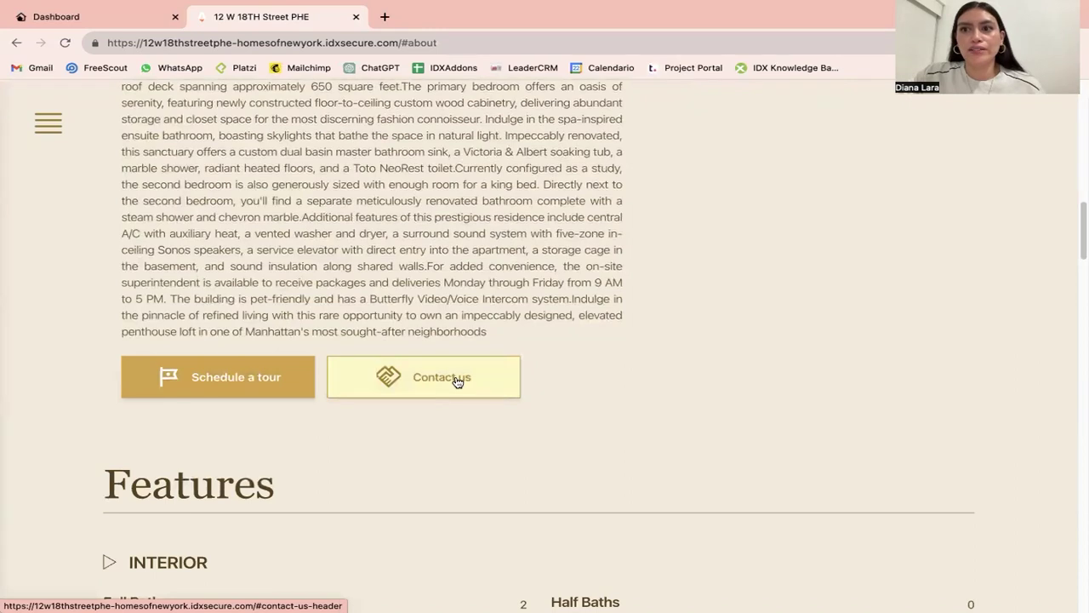
Step: Go to the site's Features section to view the property details
click(47, 123)
click(95, 260)
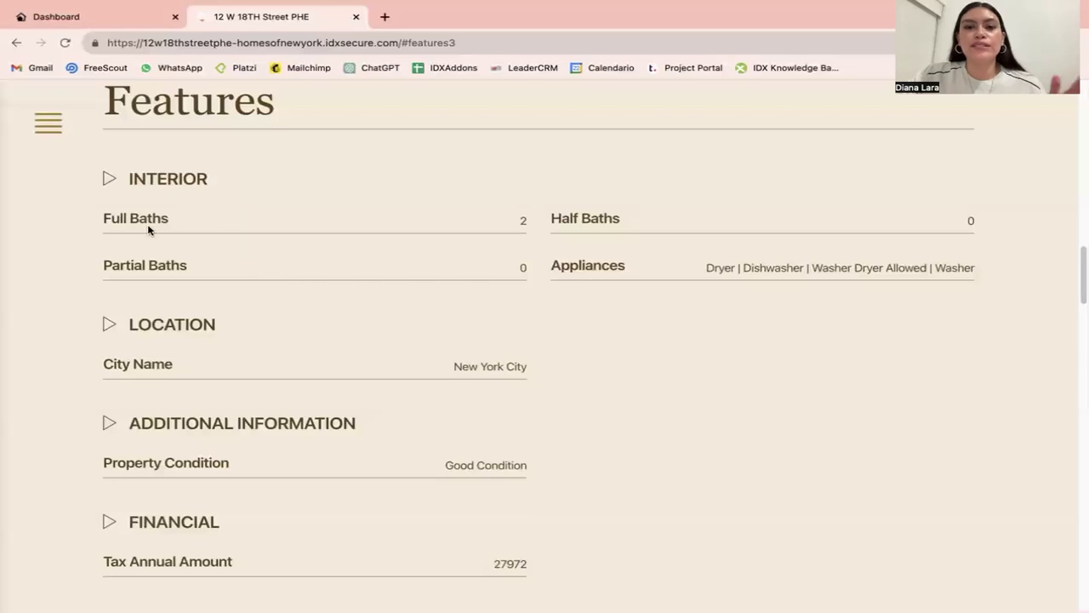
Step: Read through the property details in the Features section, from the interior features to the financial information
scroll(222, 275, down, 1)
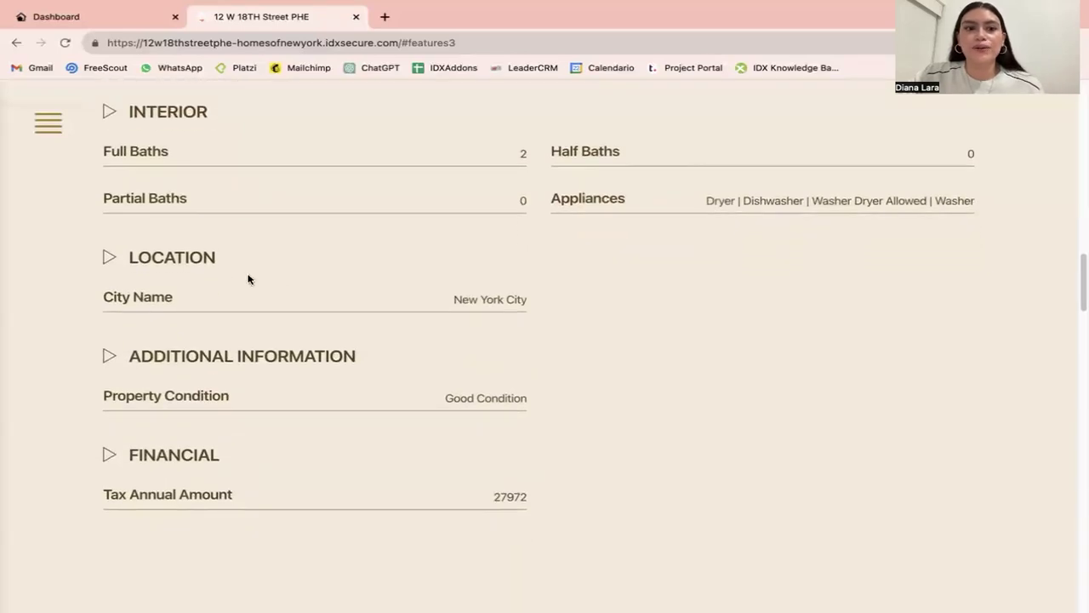
scroll(290, 363, down, 1)
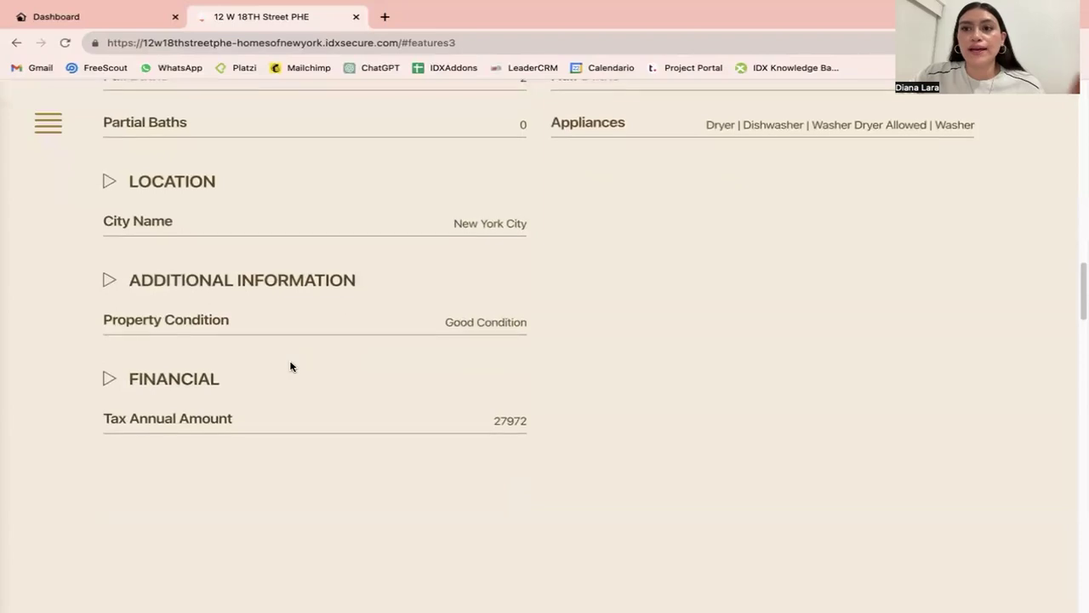
scroll(290, 365, down, 1)
scroll(291, 365, down, 1)
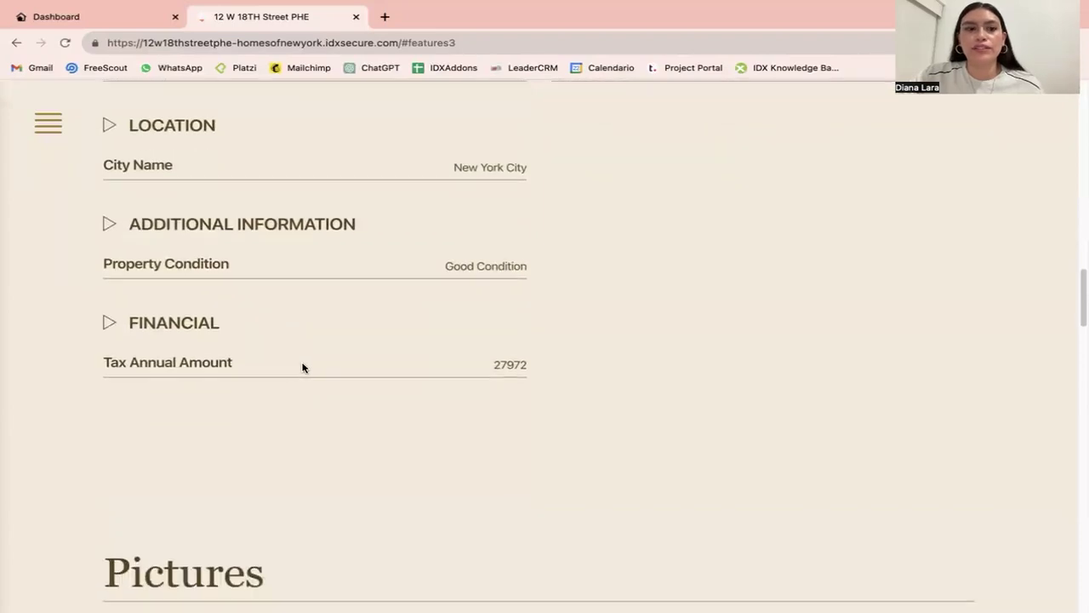
scroll(323, 316, down, 5)
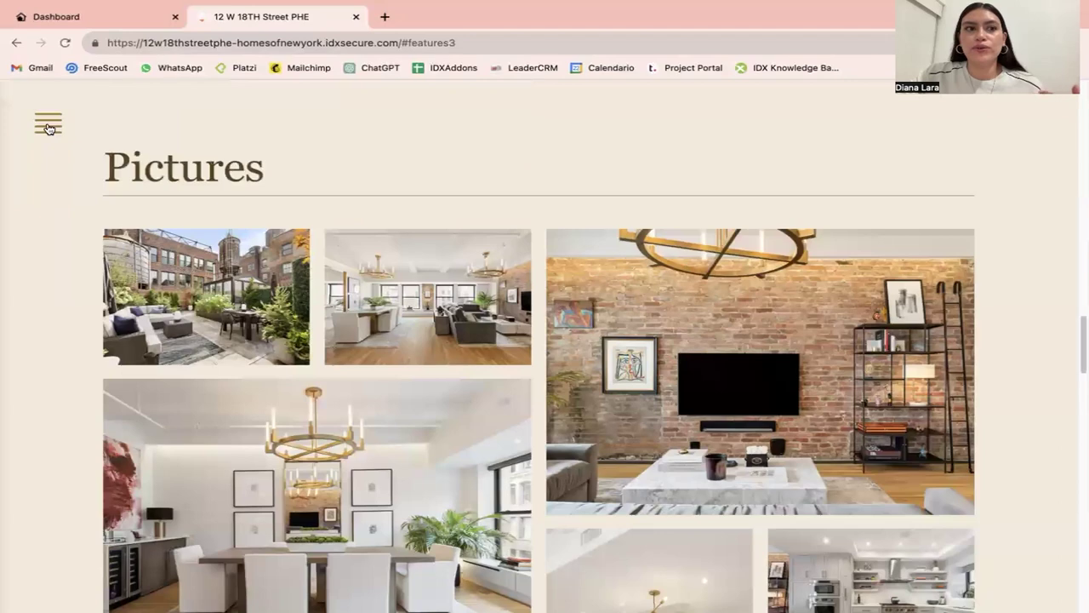
Step: Go to the site's Pictures section, look over the photo grid and browse backward through the full picture gallery
click(48, 126)
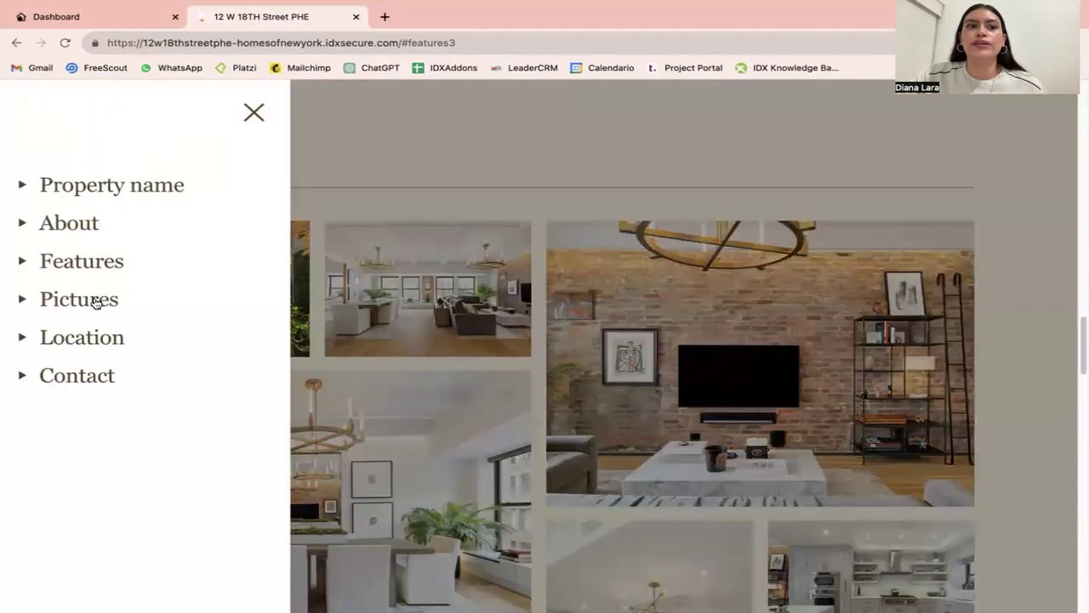
click(93, 300)
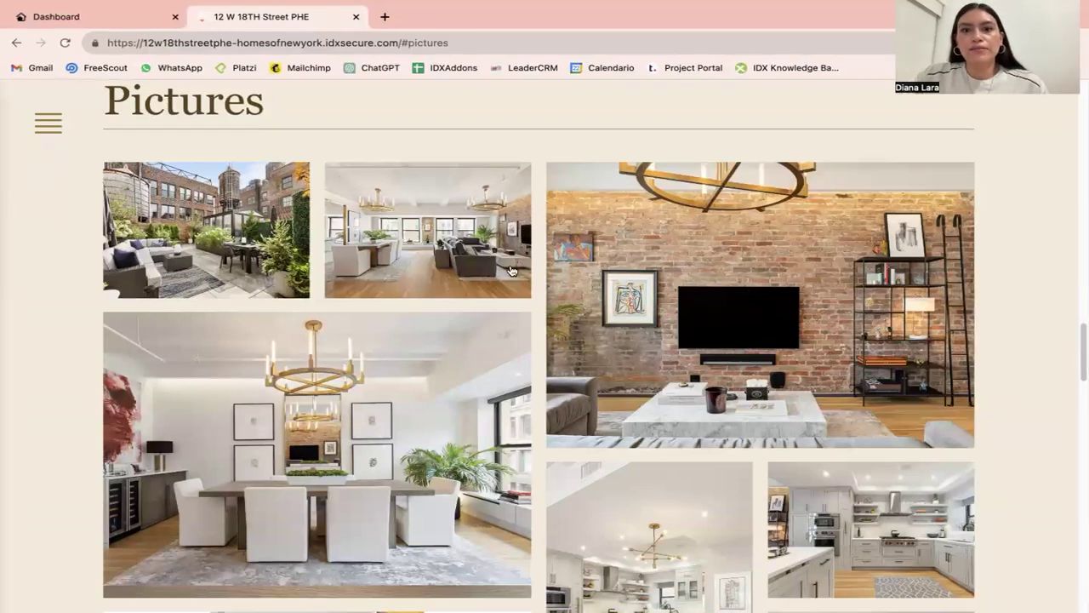
scroll(527, 372, down, 5)
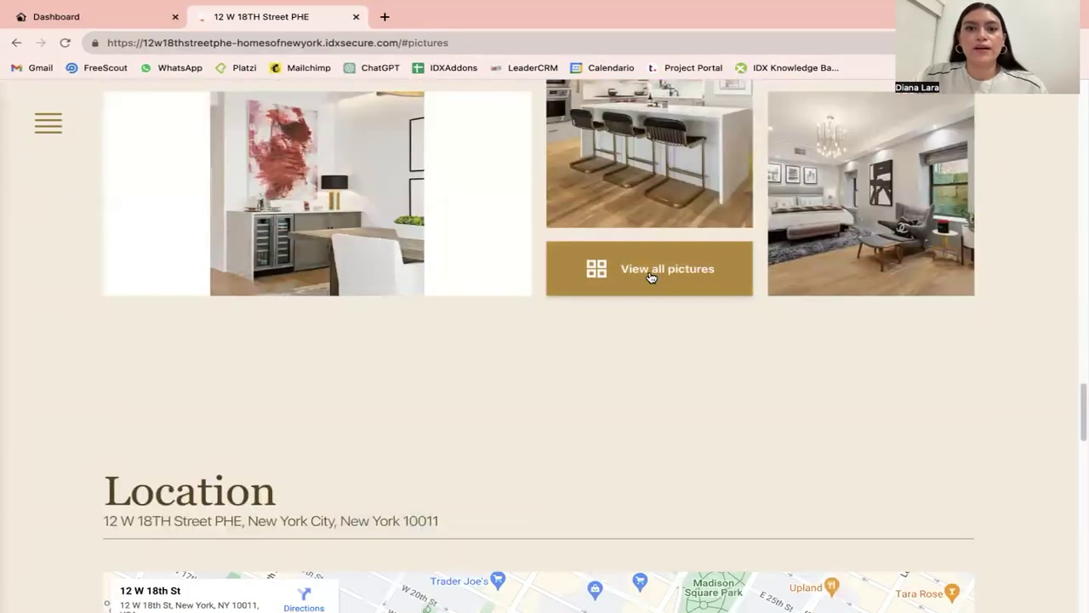
click(647, 276)
click(21, 347)
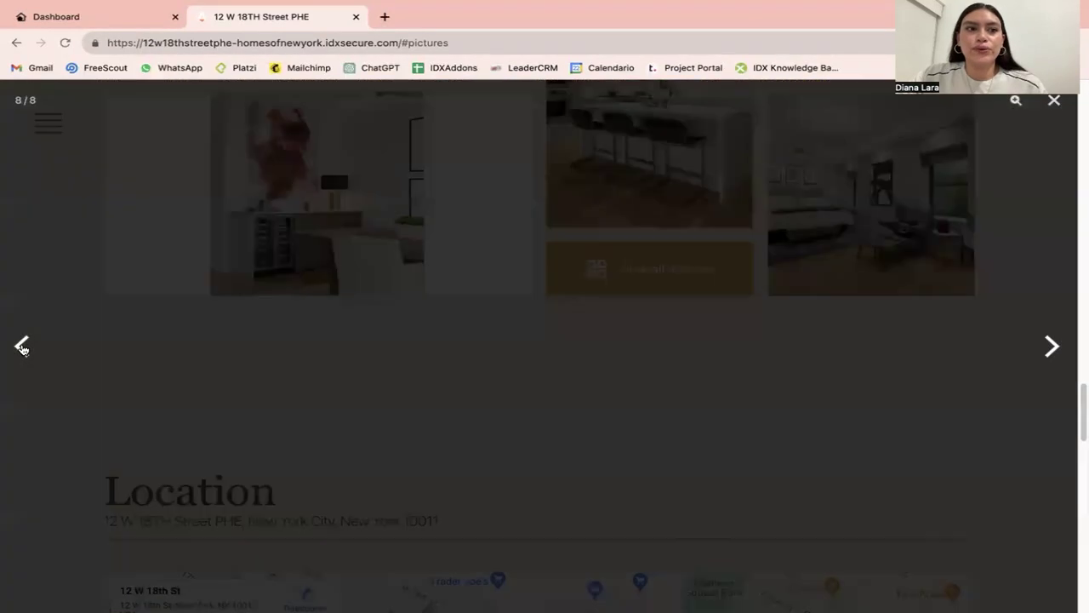
click(21, 346)
click(21, 346)
click(21, 346)
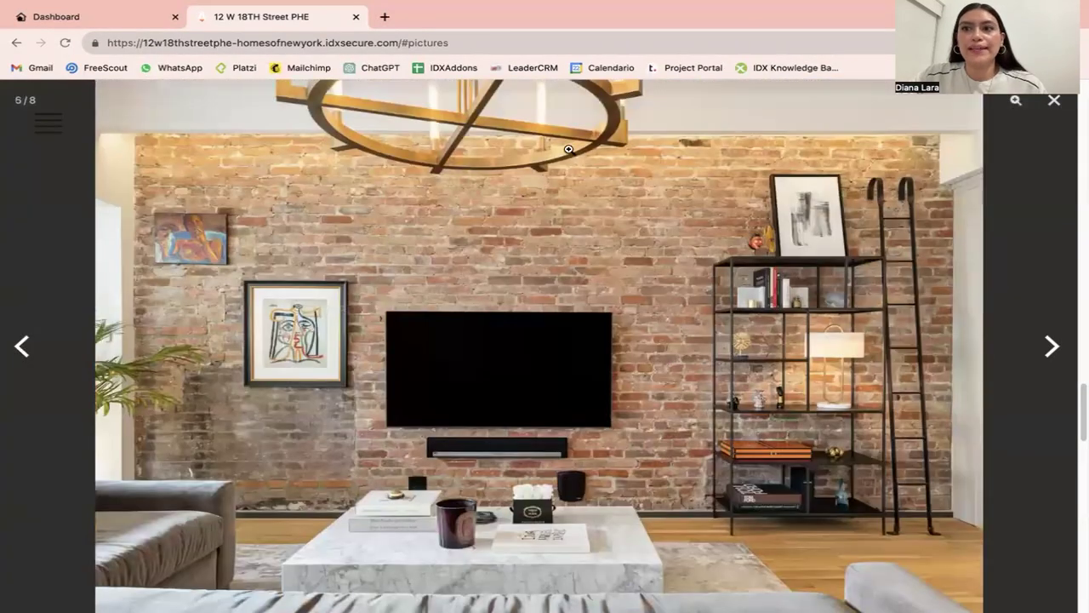
Step: Close the picture gallery and examine the property's map in the Location section
scroll(498, 394, down, 3)
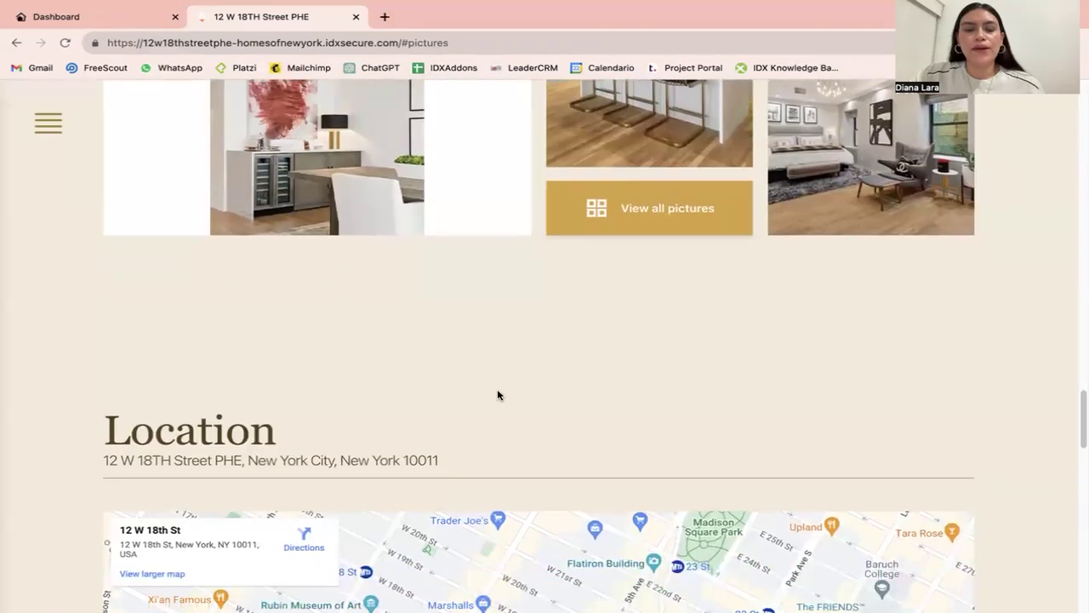
scroll(498, 394, down, 4)
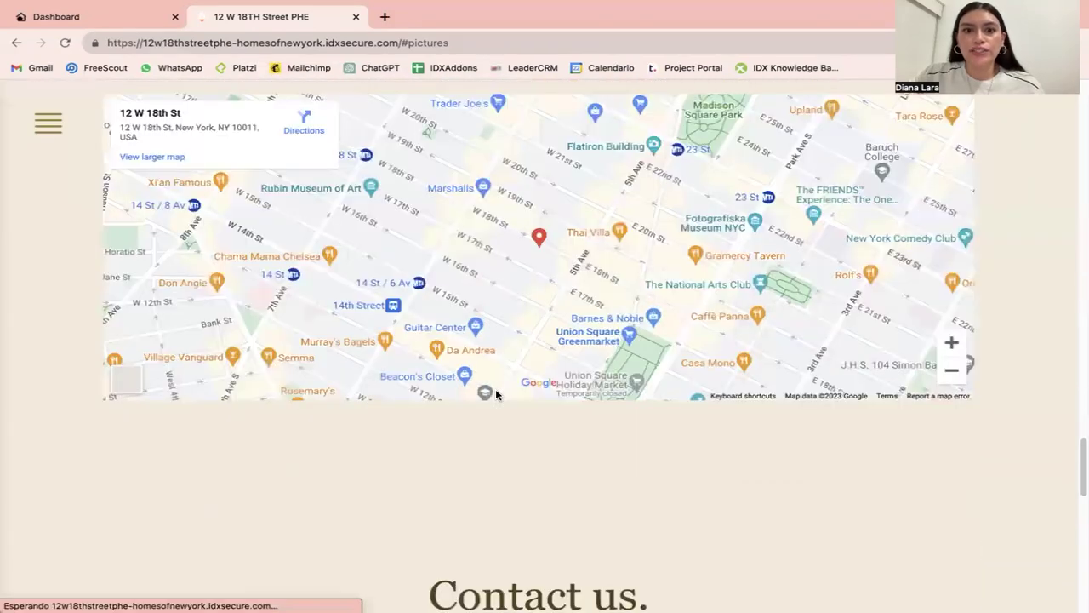
scroll(374, 362, up, 1)
scroll(446, 296, up, 1)
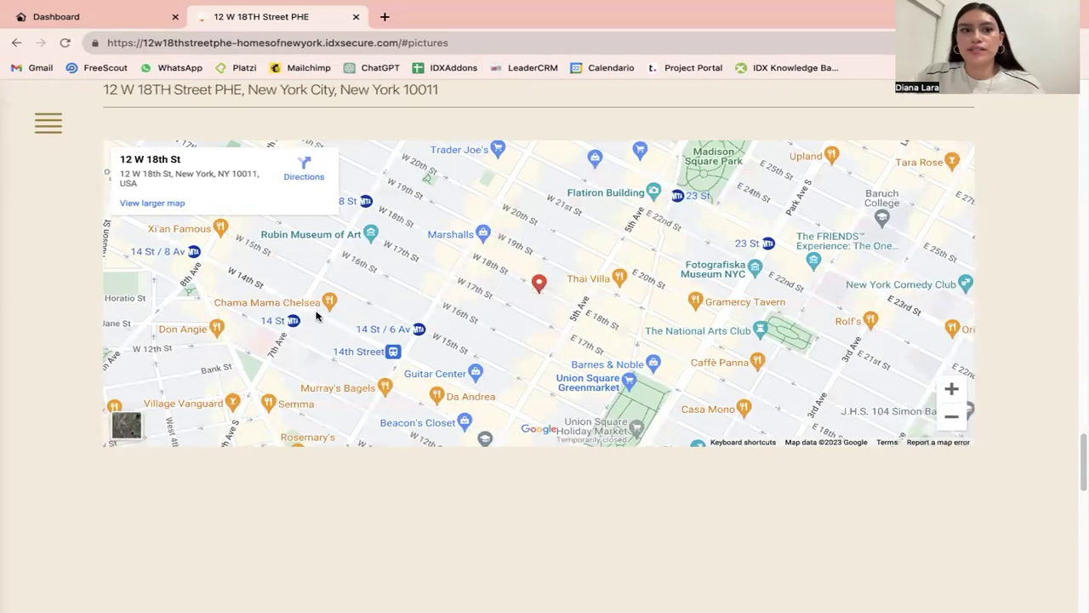
Step: Review the Contact us form, open its tour scheduling dialog to see the date and time options, and cancel it
scroll(523, 369, down, 6)
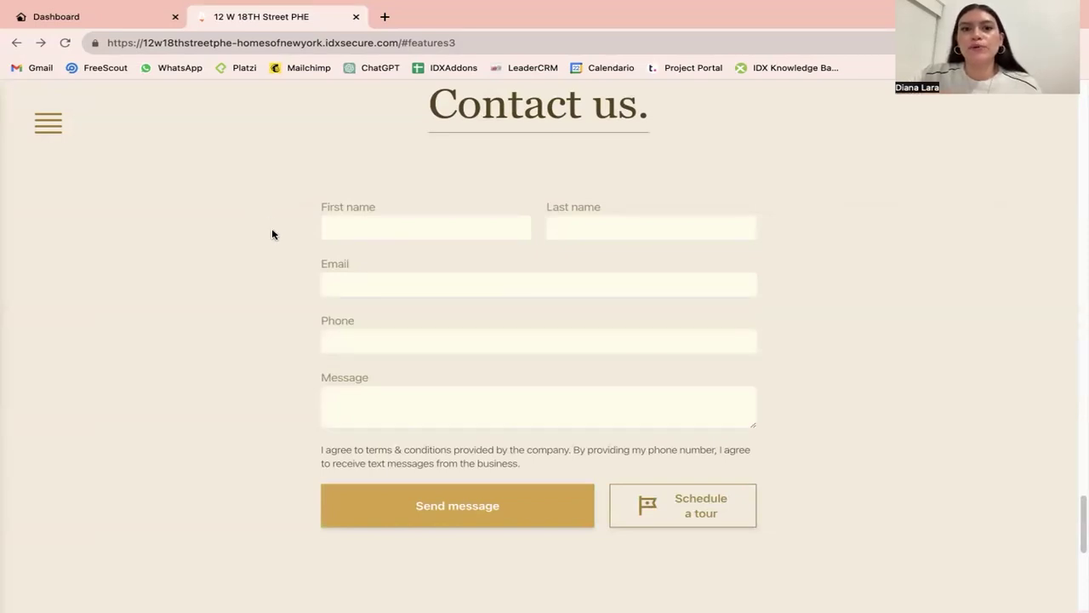
click(687, 513)
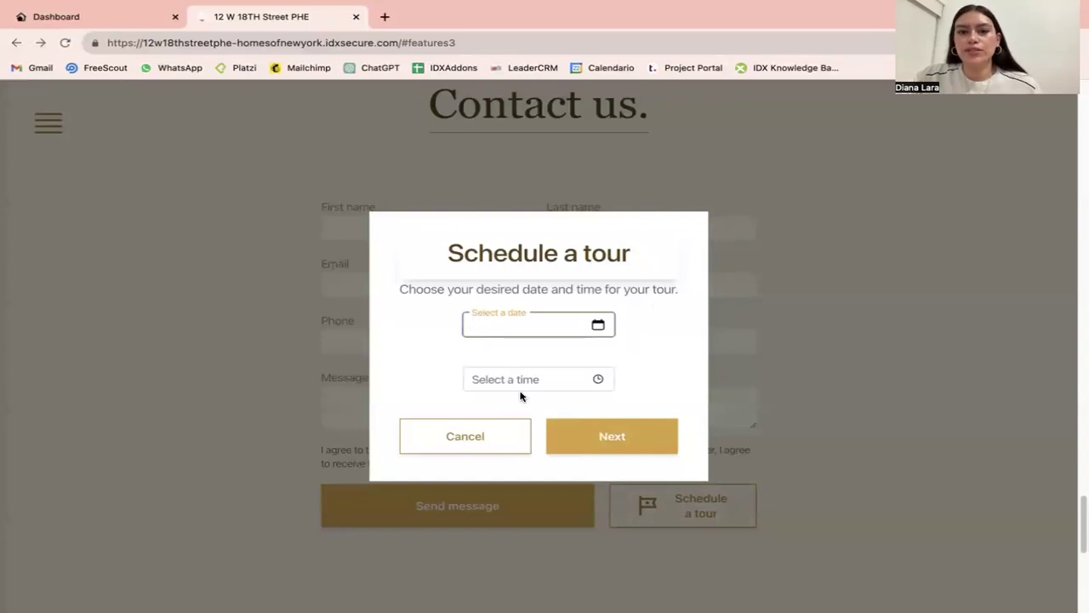
click(501, 434)
Step: Open the other property's website from the links at the end of the site and view its banner and About section
scroll(629, 350, down, 3)
scroll(629, 349, down, 3)
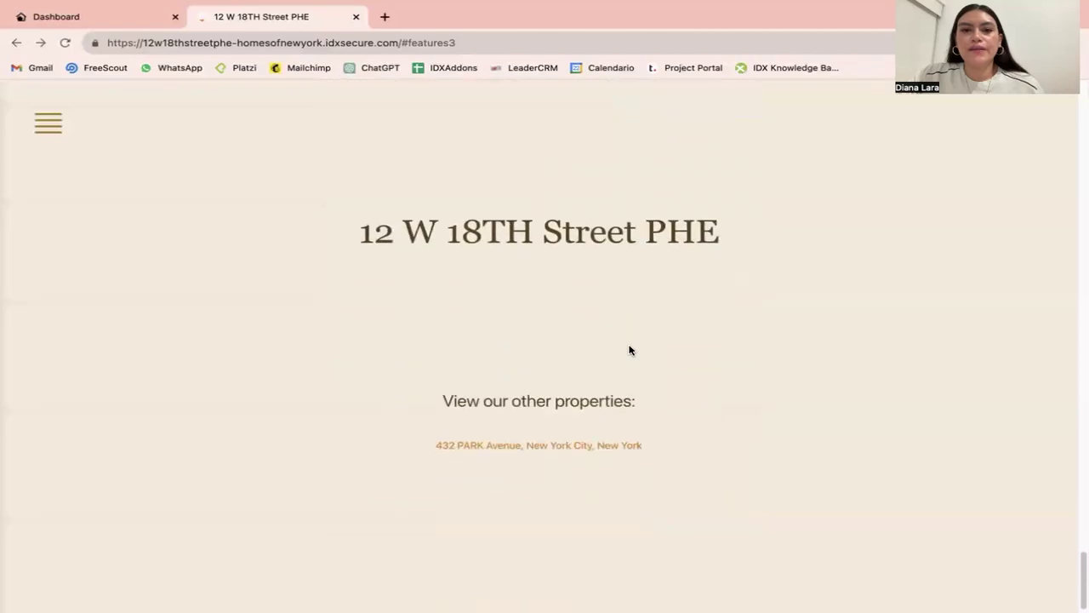
scroll(630, 350, down, 1)
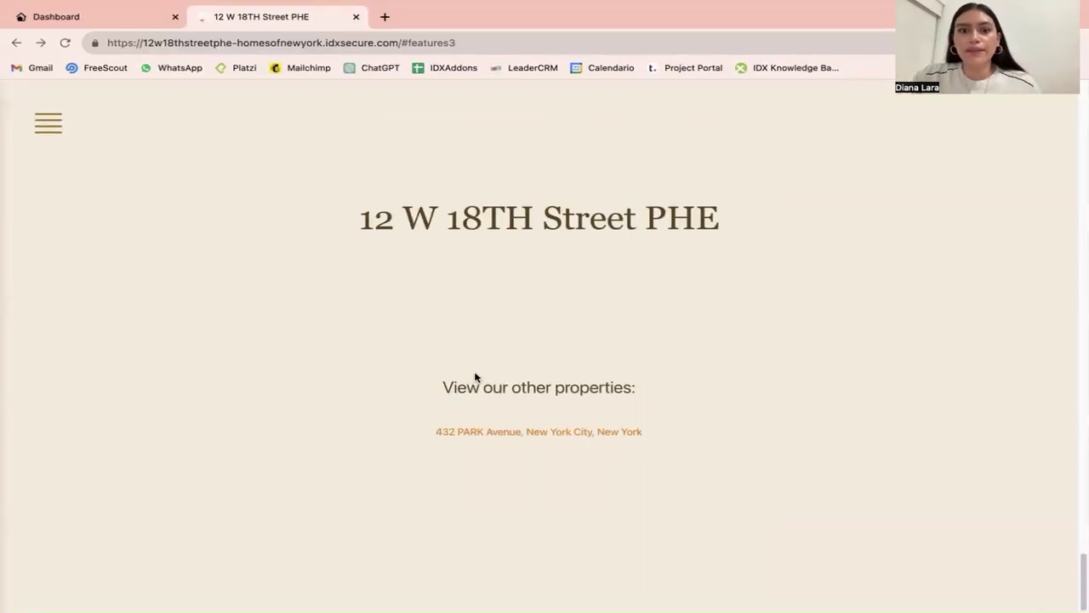
click(499, 434)
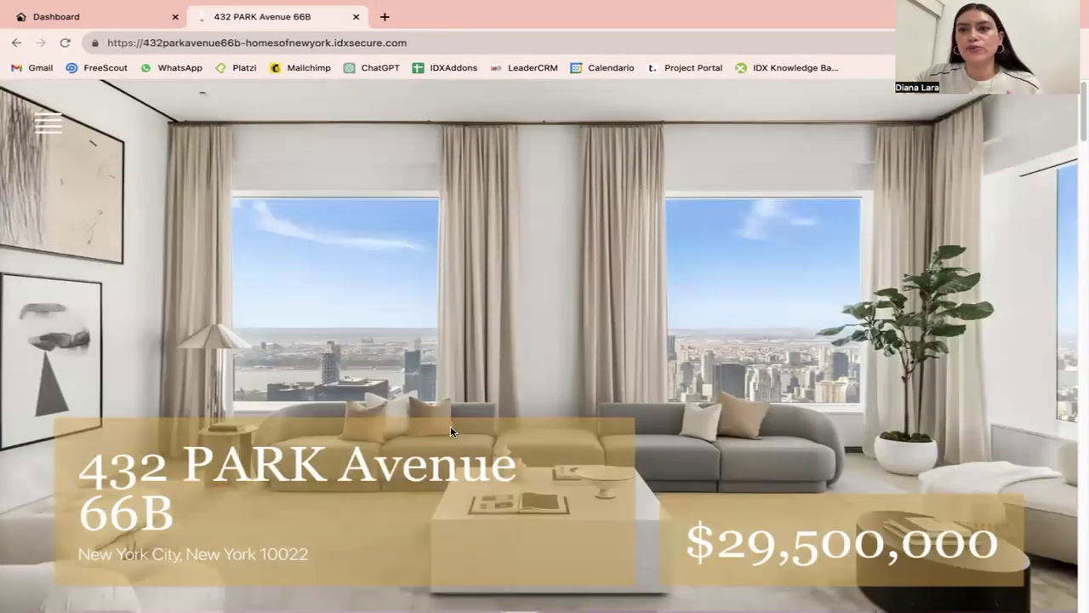
scroll(463, 430, down, 5)
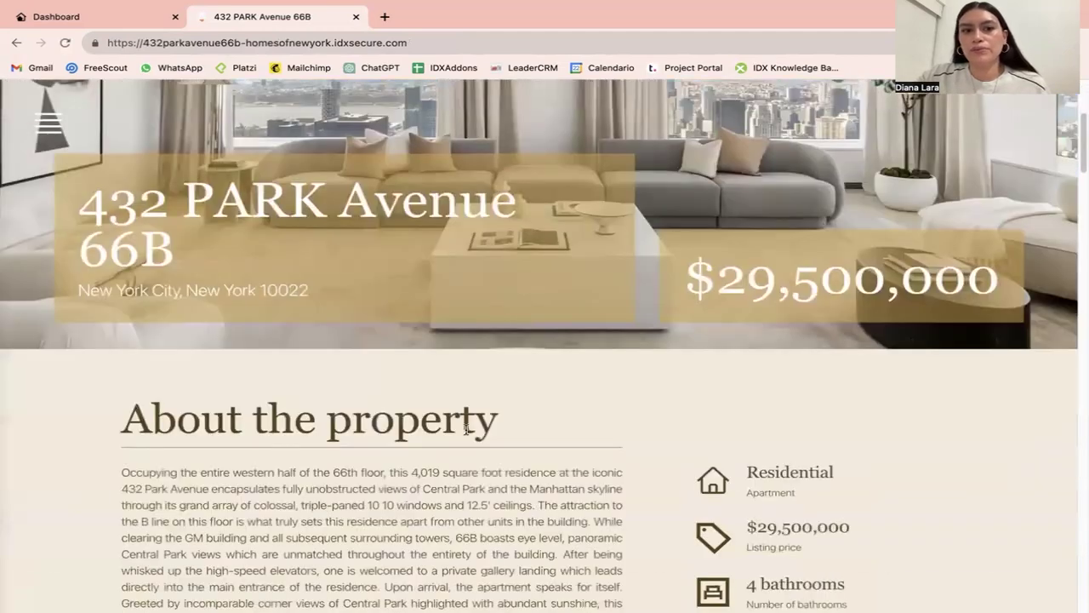
scroll(465, 432, up, 5)
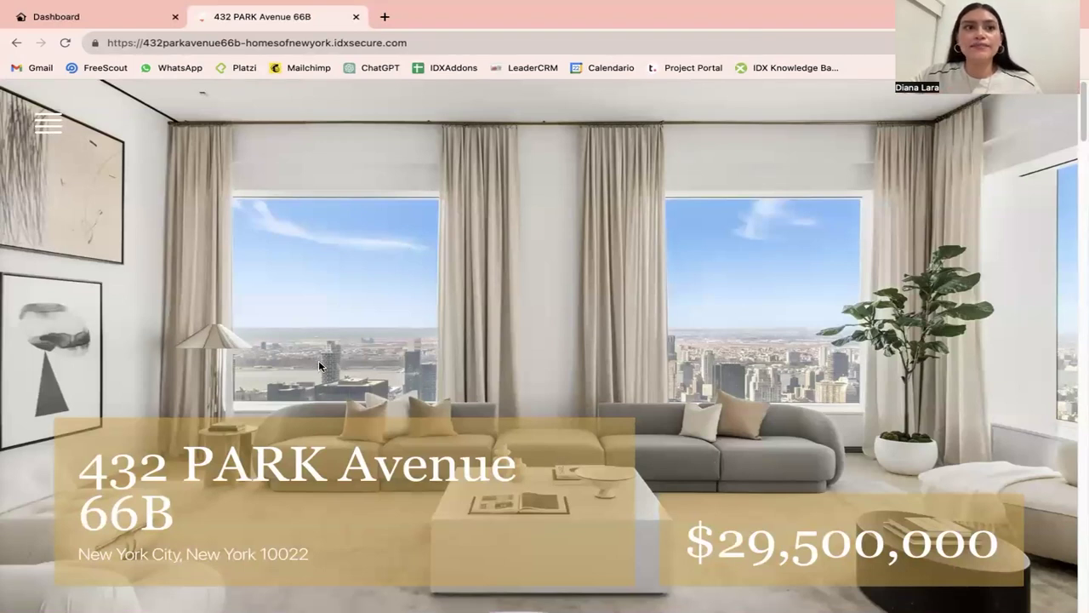
Step: Archive the other property's website from its IDXAddons management page and reload its live page to check the change
click(99, 17)
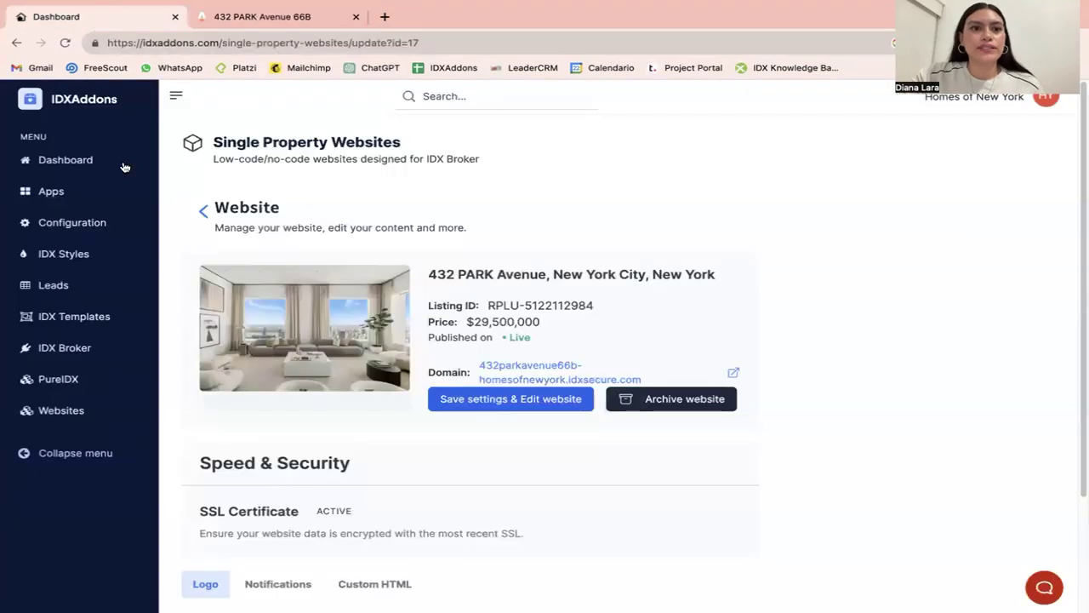
click(668, 406)
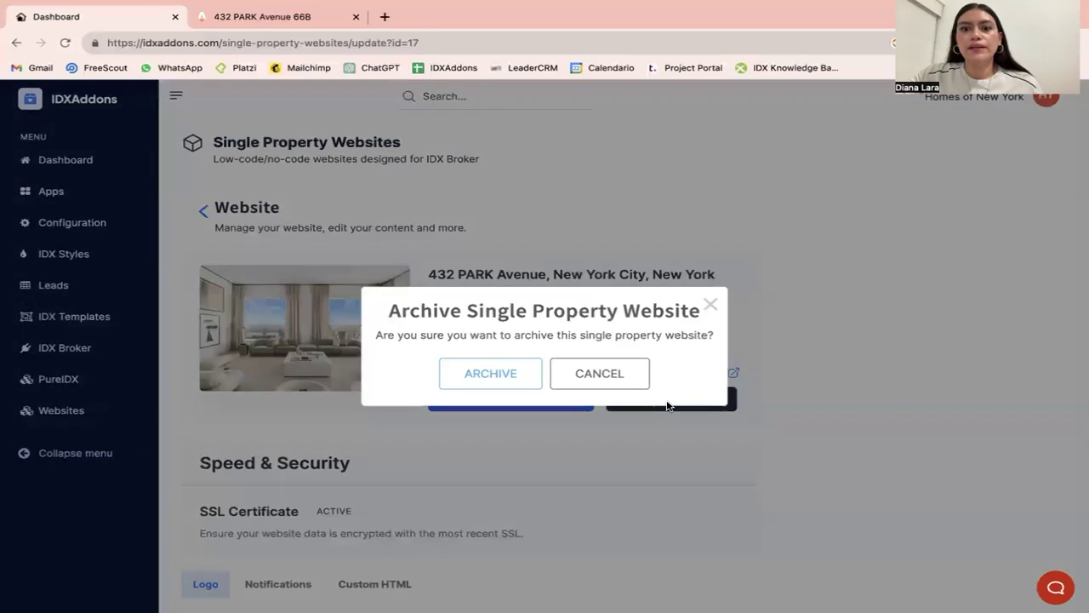
click(464, 387)
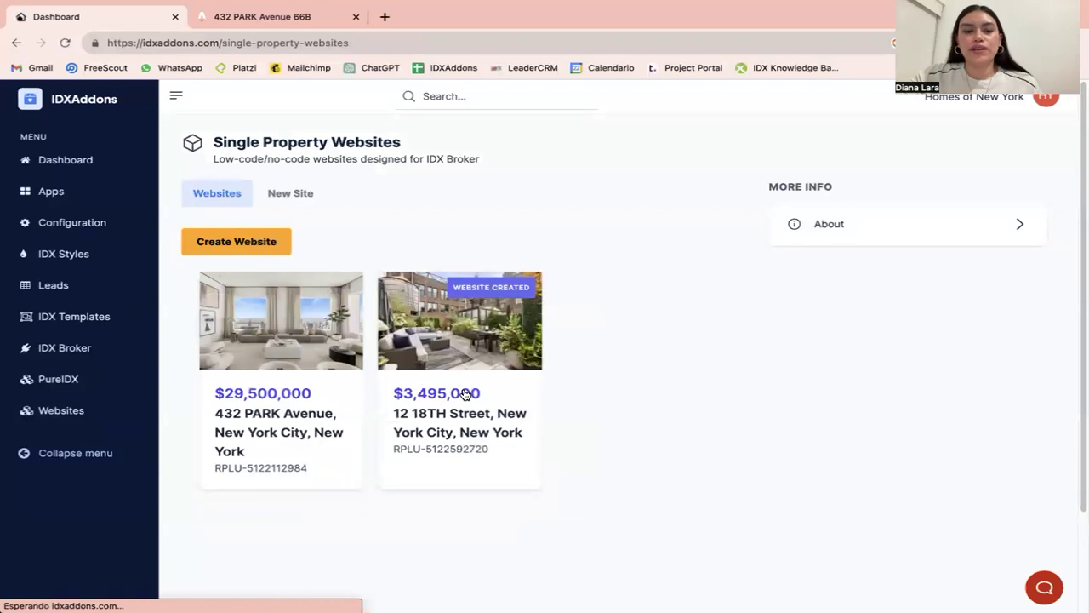
click(255, 16)
click(64, 43)
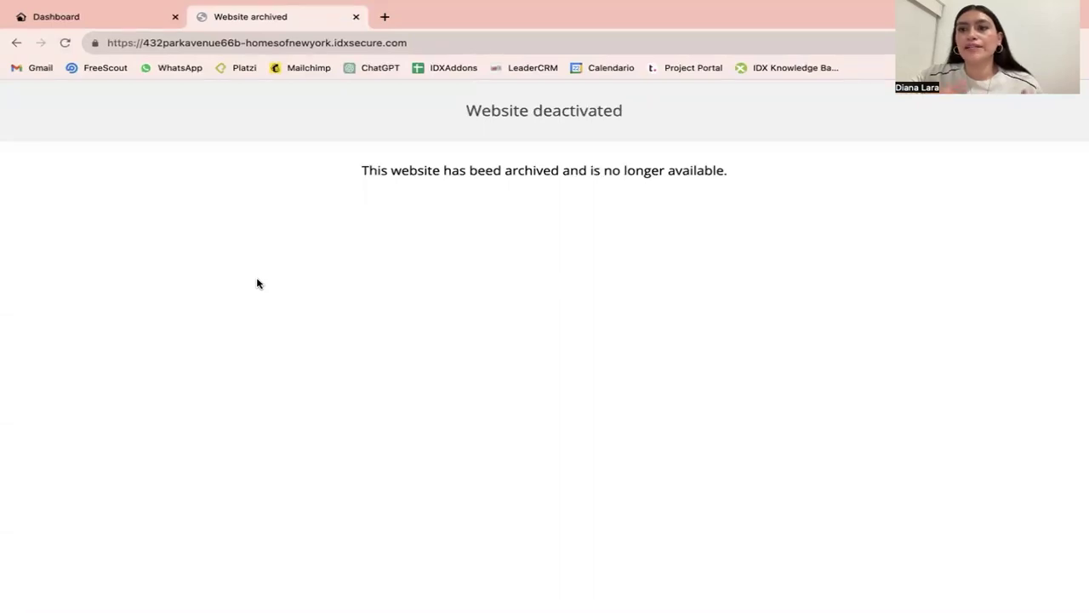
Step: Unarchive the archived property website from its management page and reload its live page
click(101, 19)
click(315, 363)
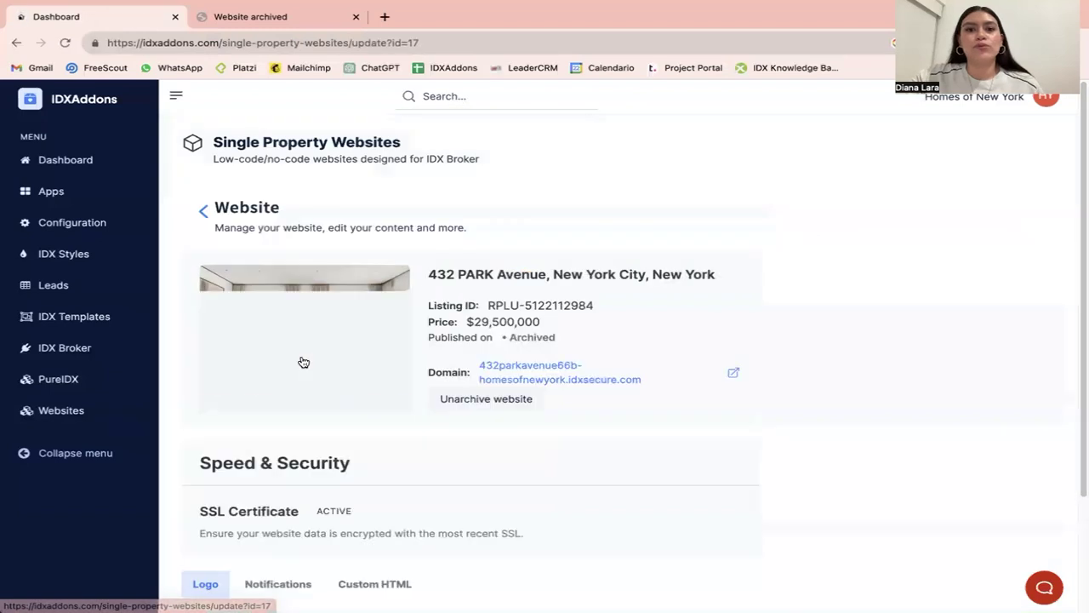
click(501, 406)
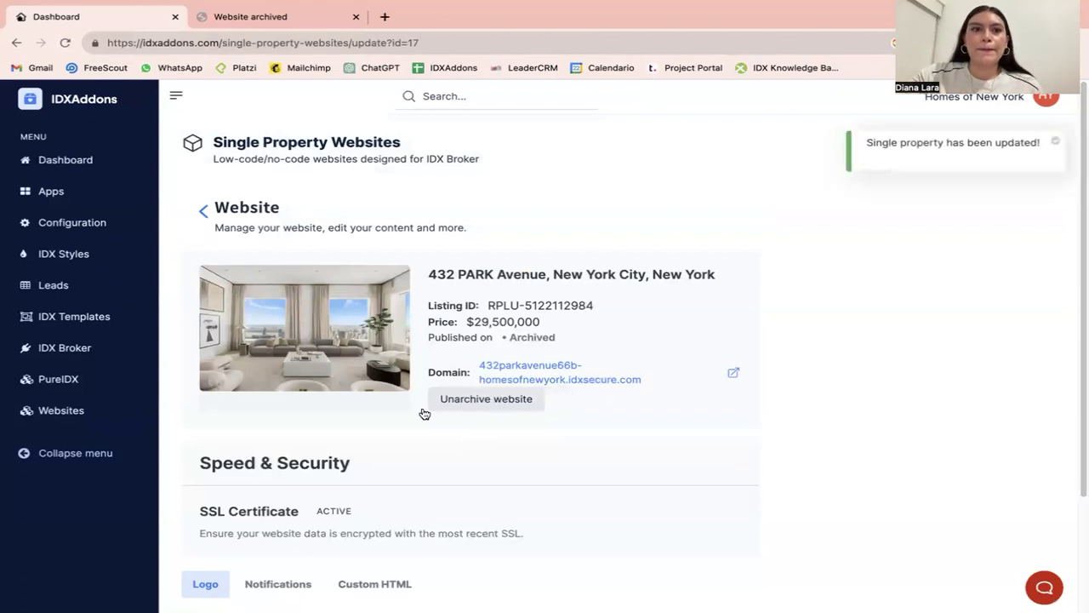
click(230, 17)
click(65, 43)
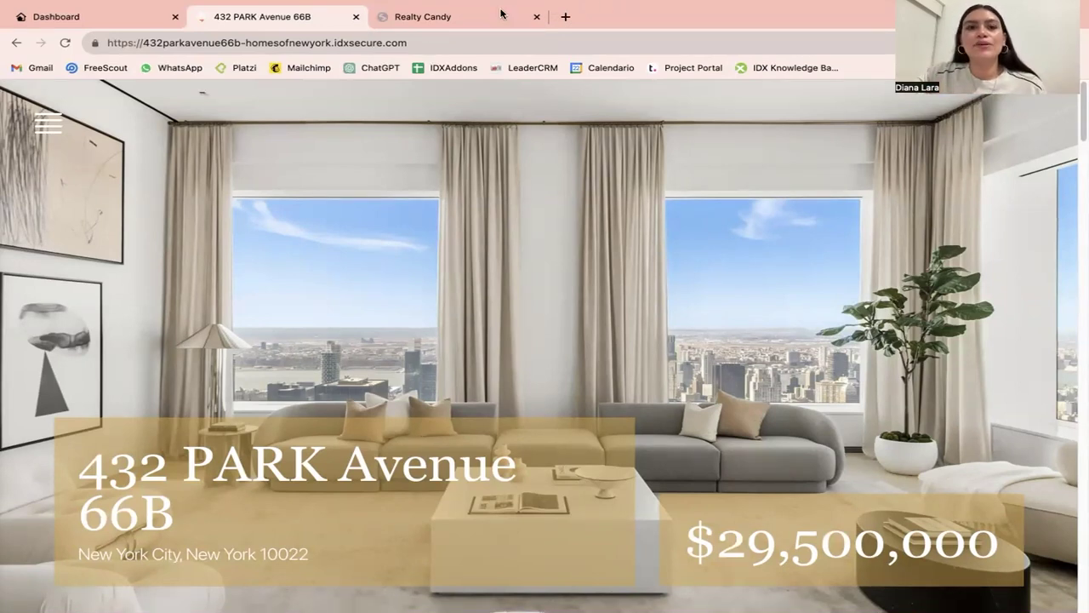
Step: Switch to the Realty Candy page and read its free-access offer and the email contact options
click(455, 19)
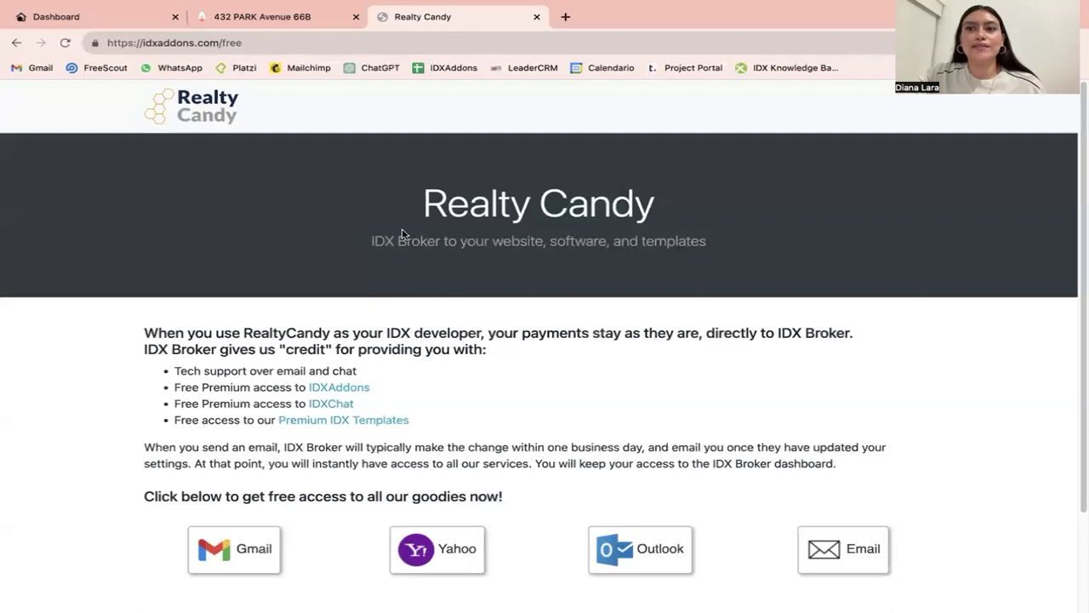
scroll(403, 232, down, 2)
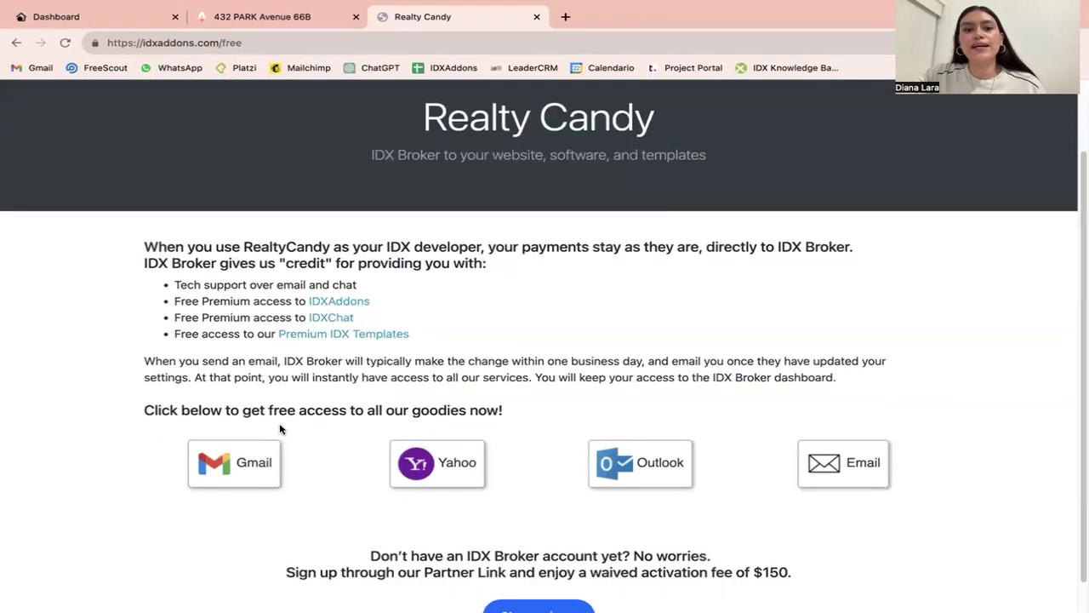